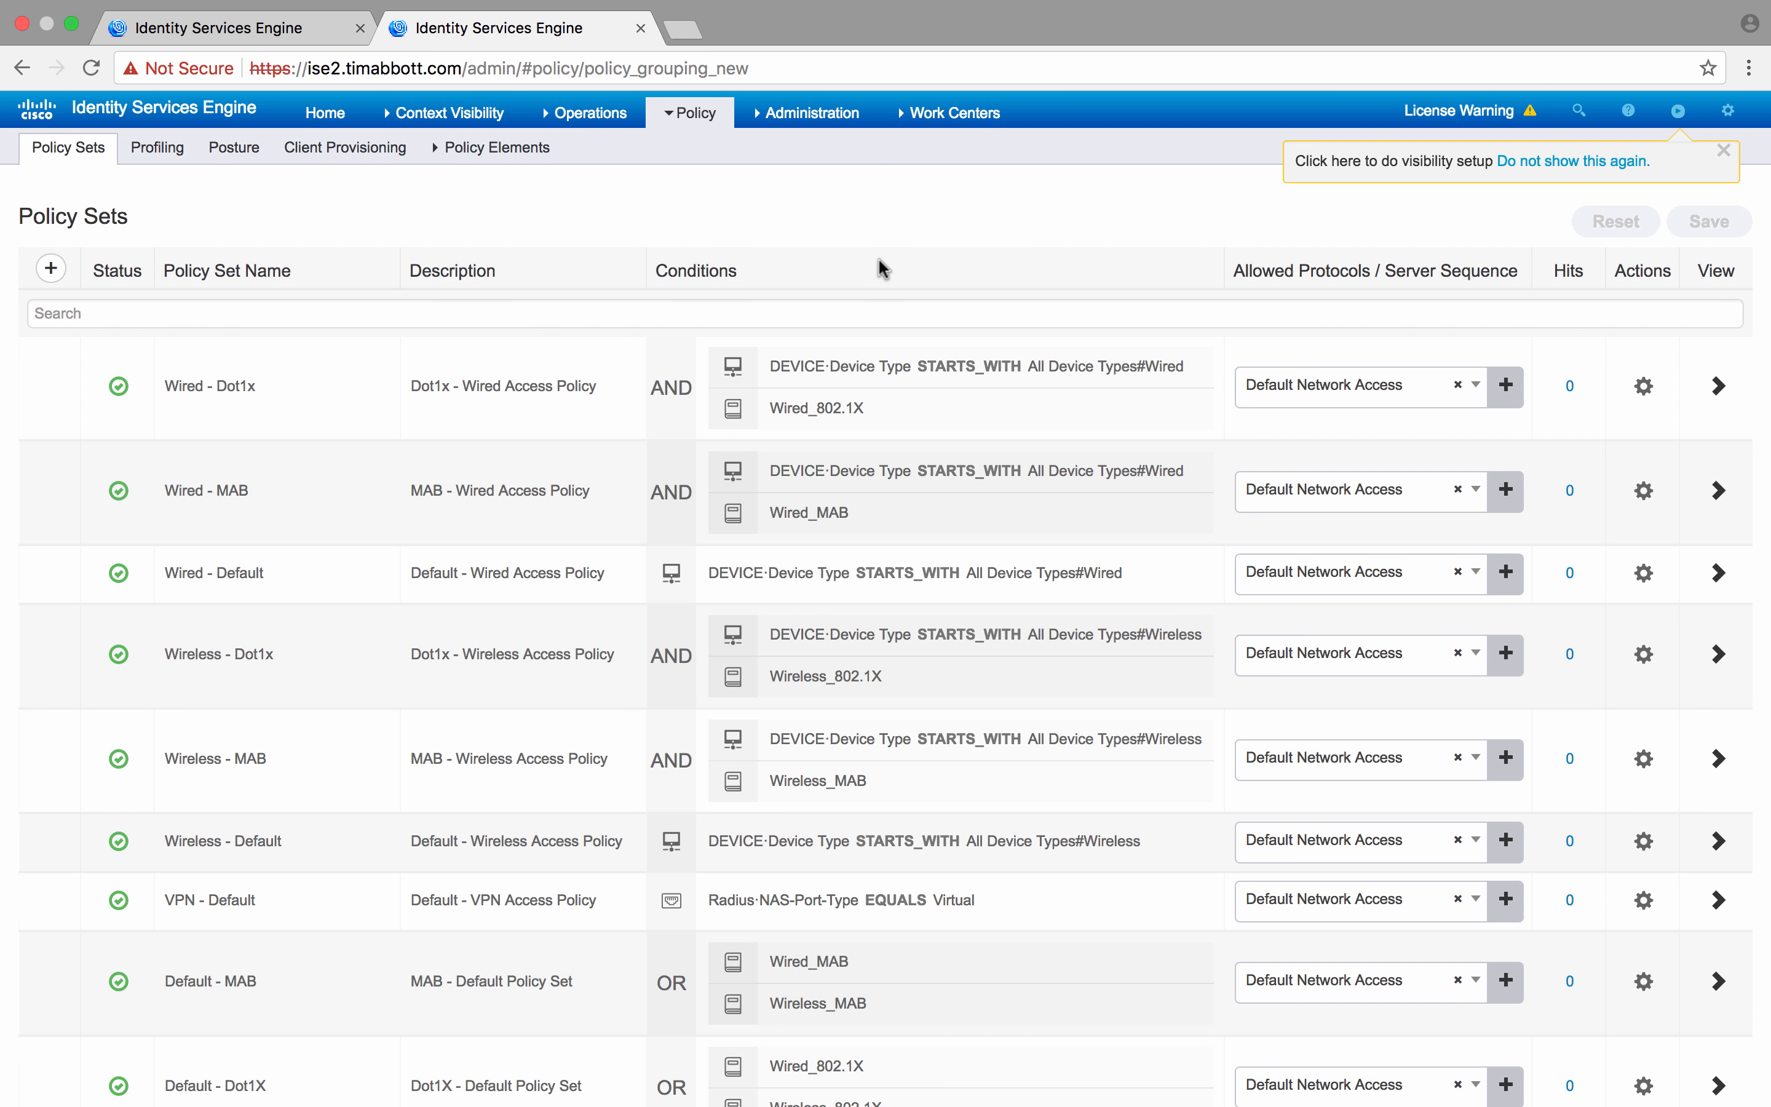
Compare the policy sets summary on the ise1 server with the policy sets list on ise2
click(291, 35)
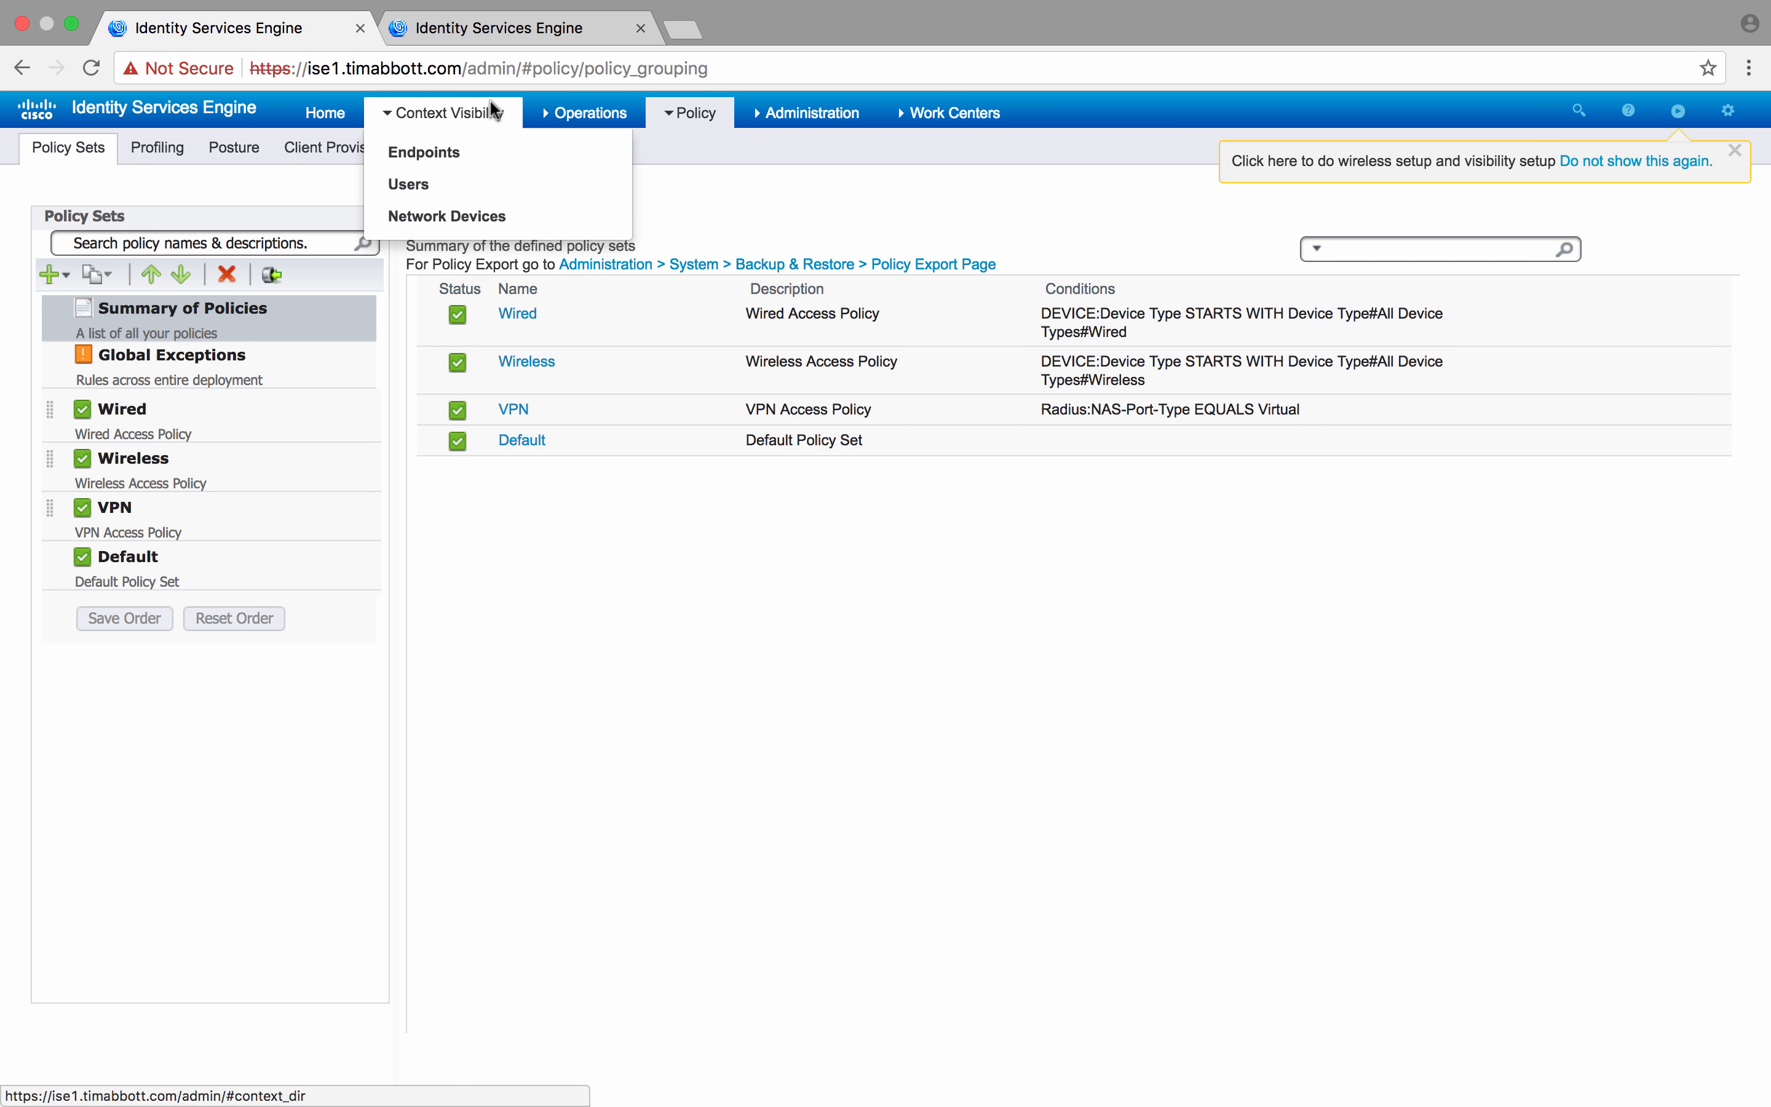
click(469, 27)
mouse_move(444, 139)
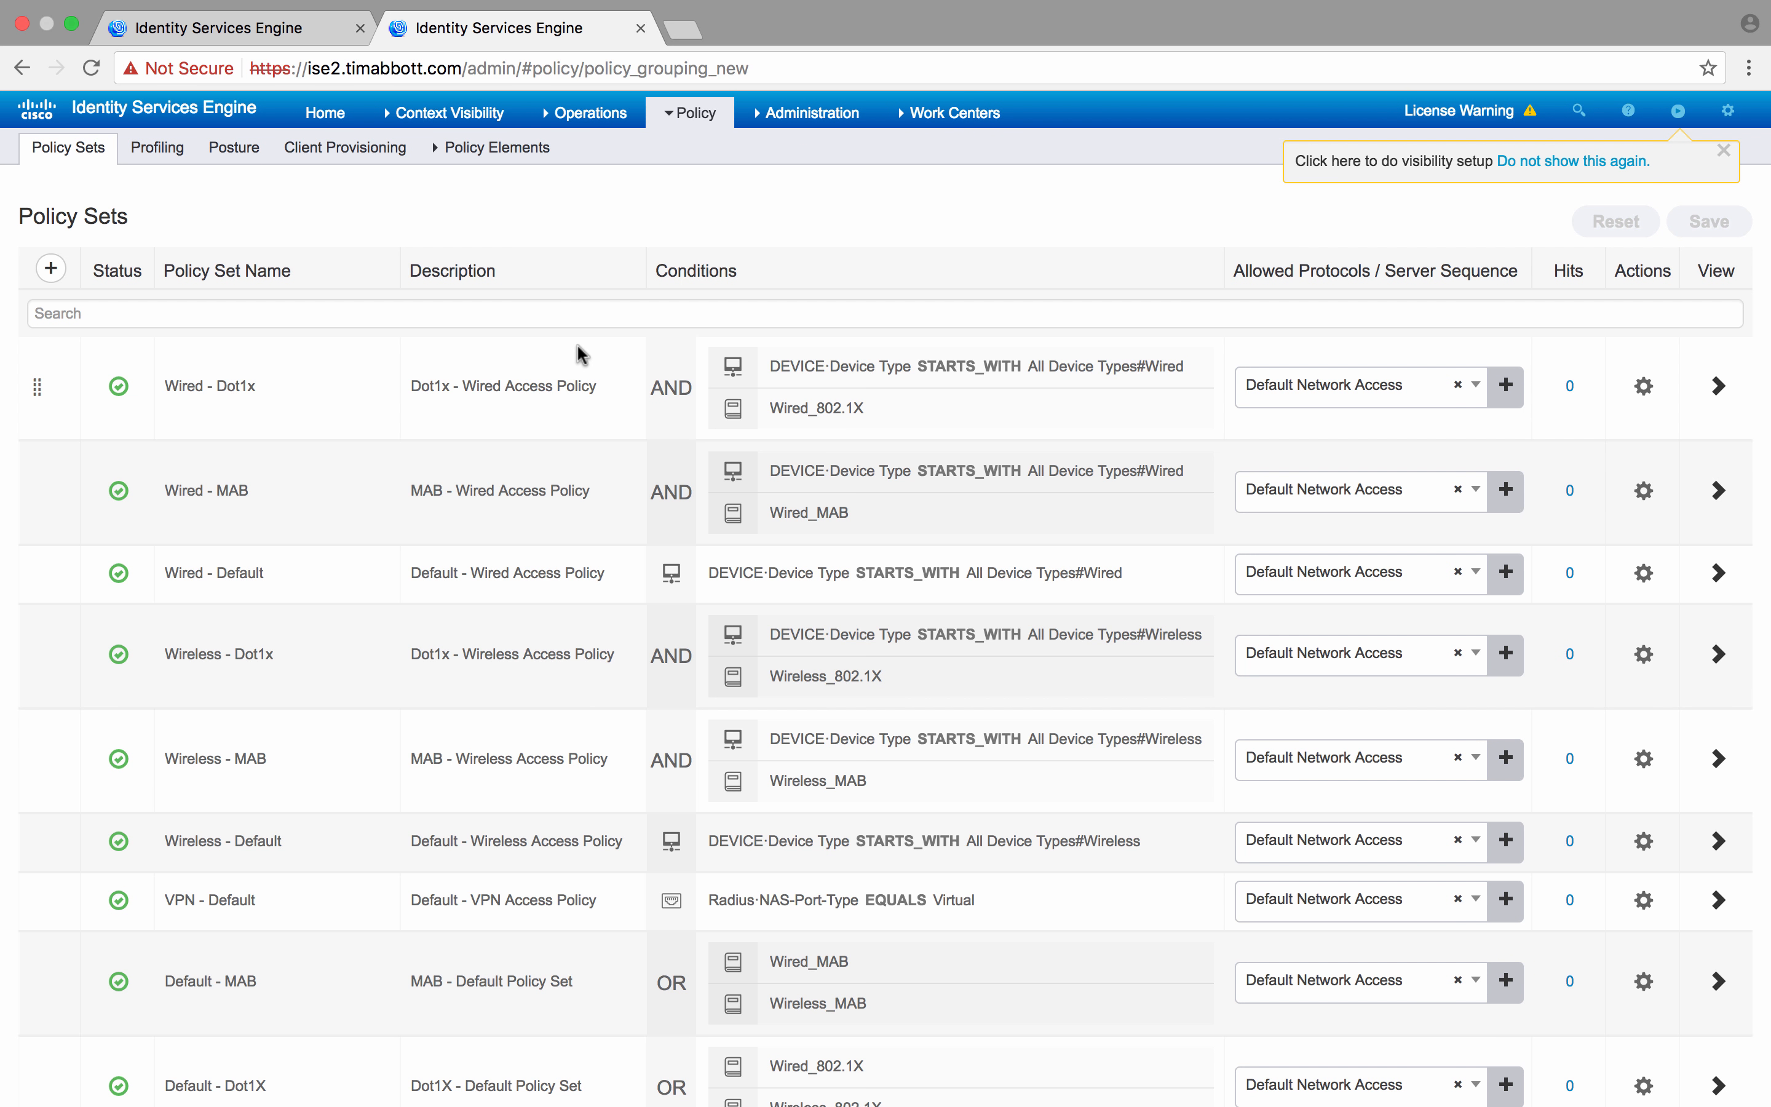
mouse_move(959, 498)
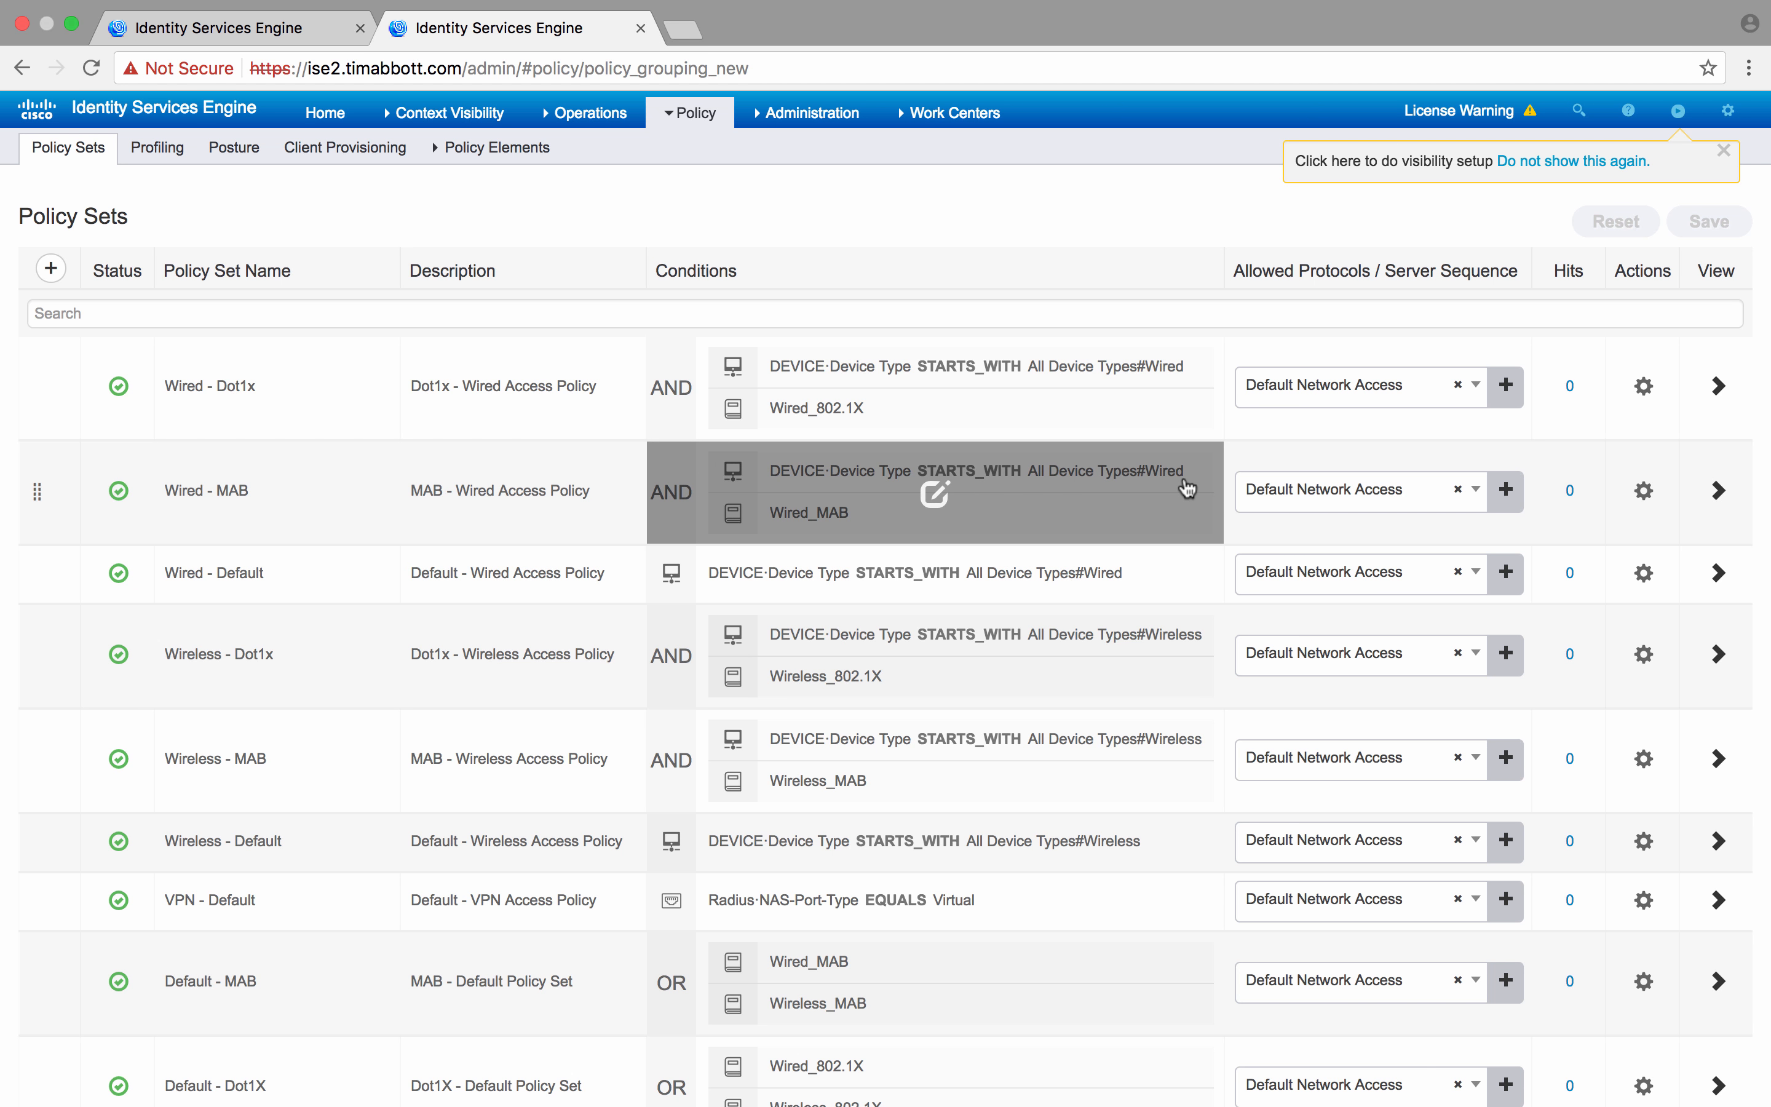
Open the Wired - Dot1x policy set and review the identity source choices of its default authentication rule
click(1718, 388)
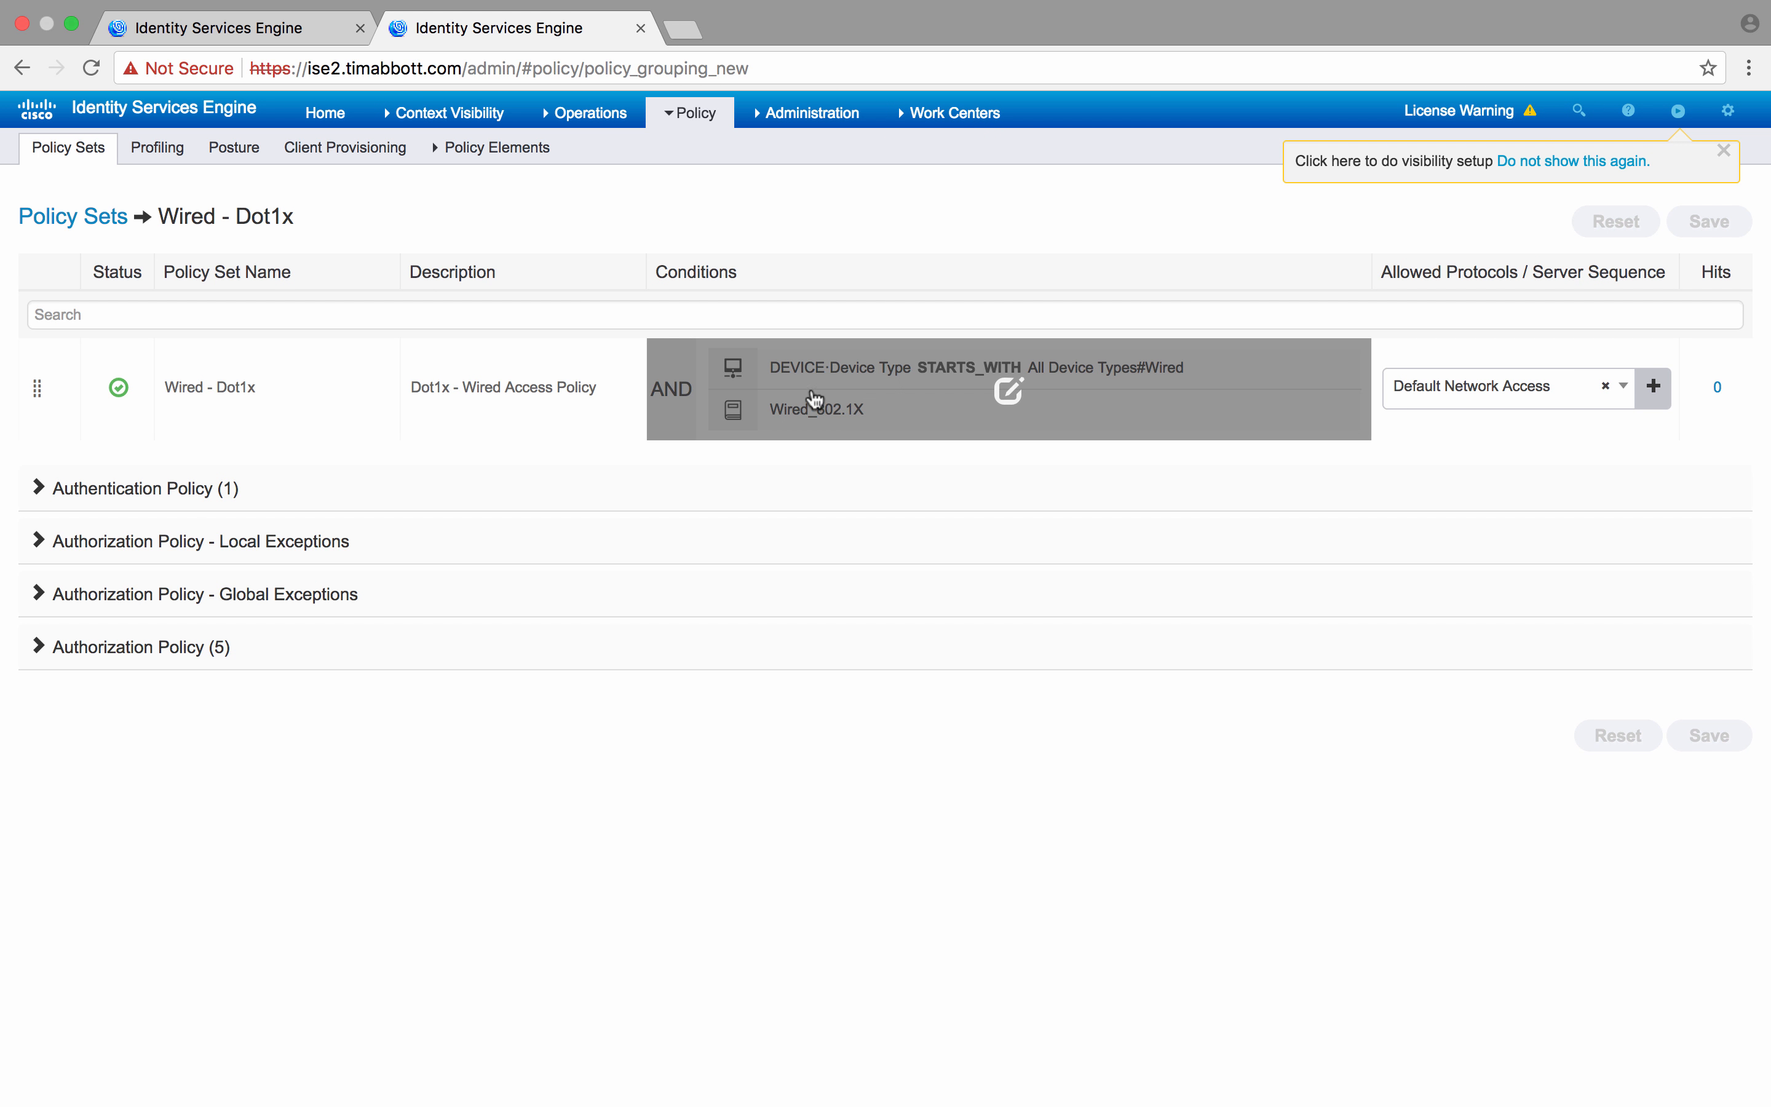
click(38, 488)
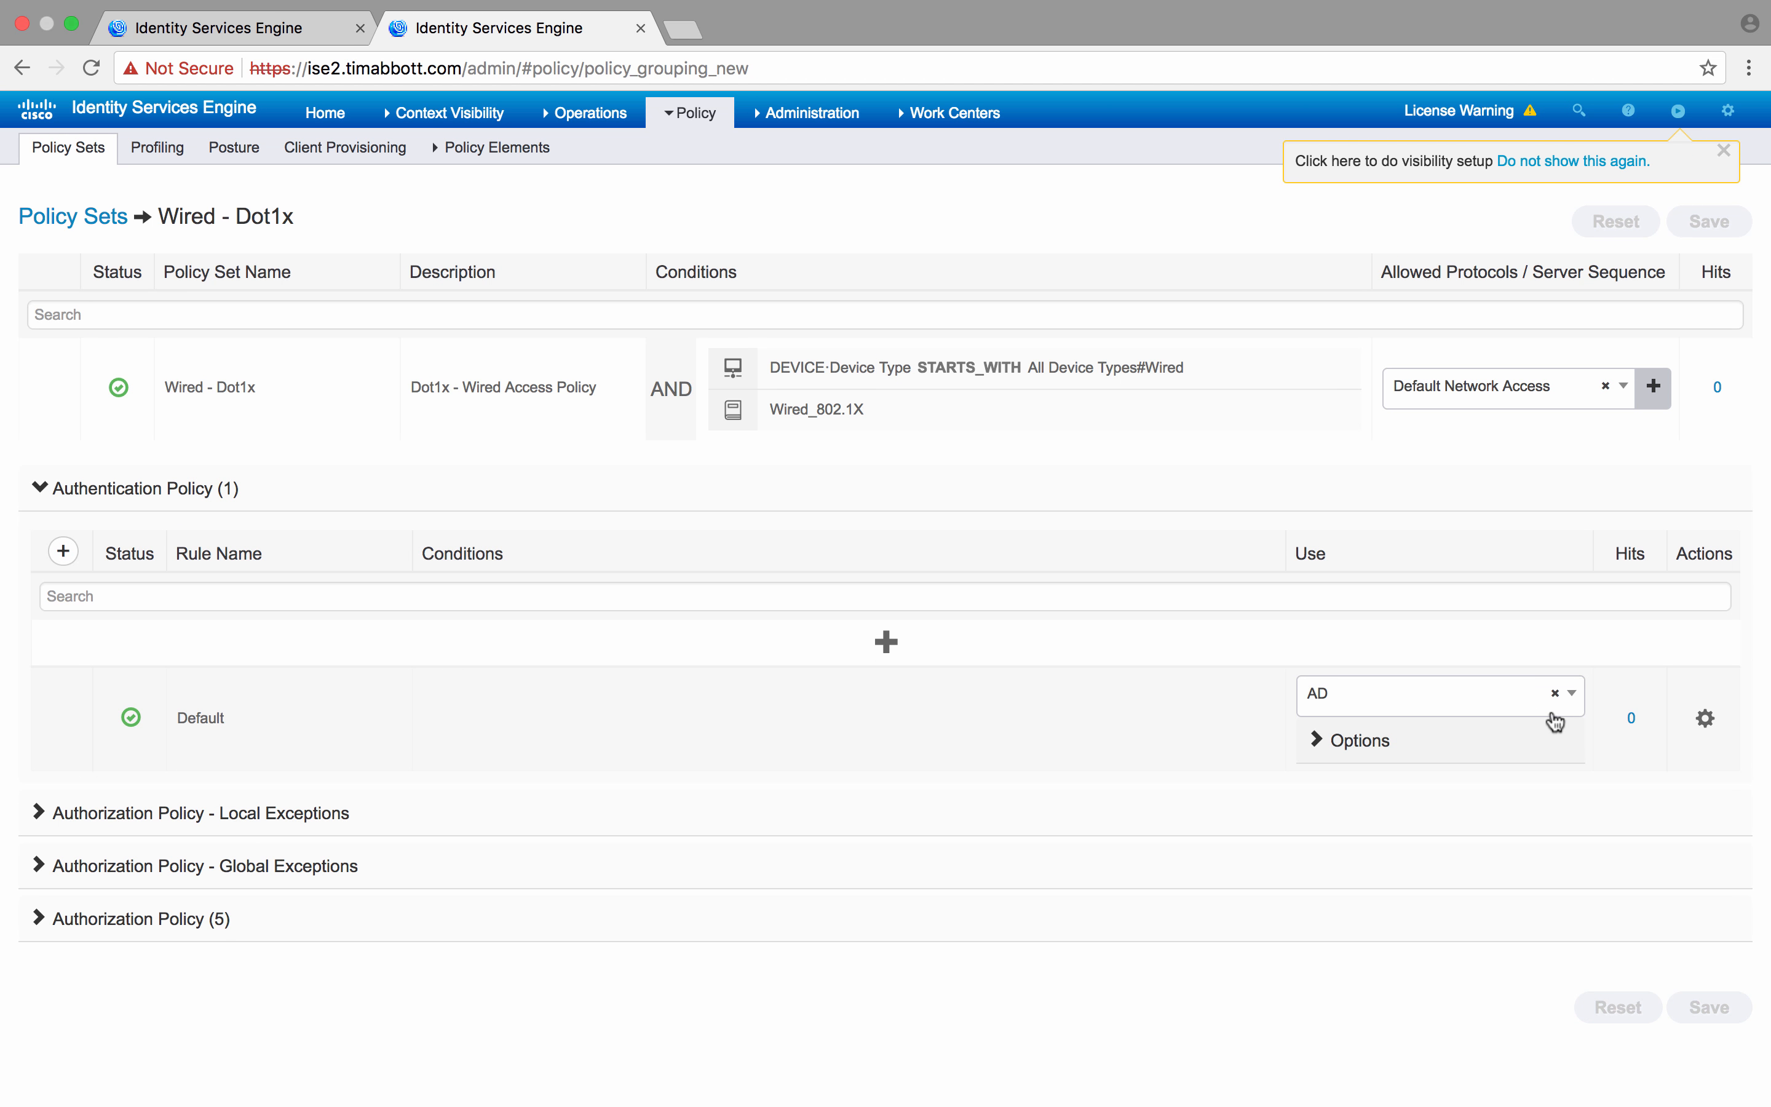
click(1573, 695)
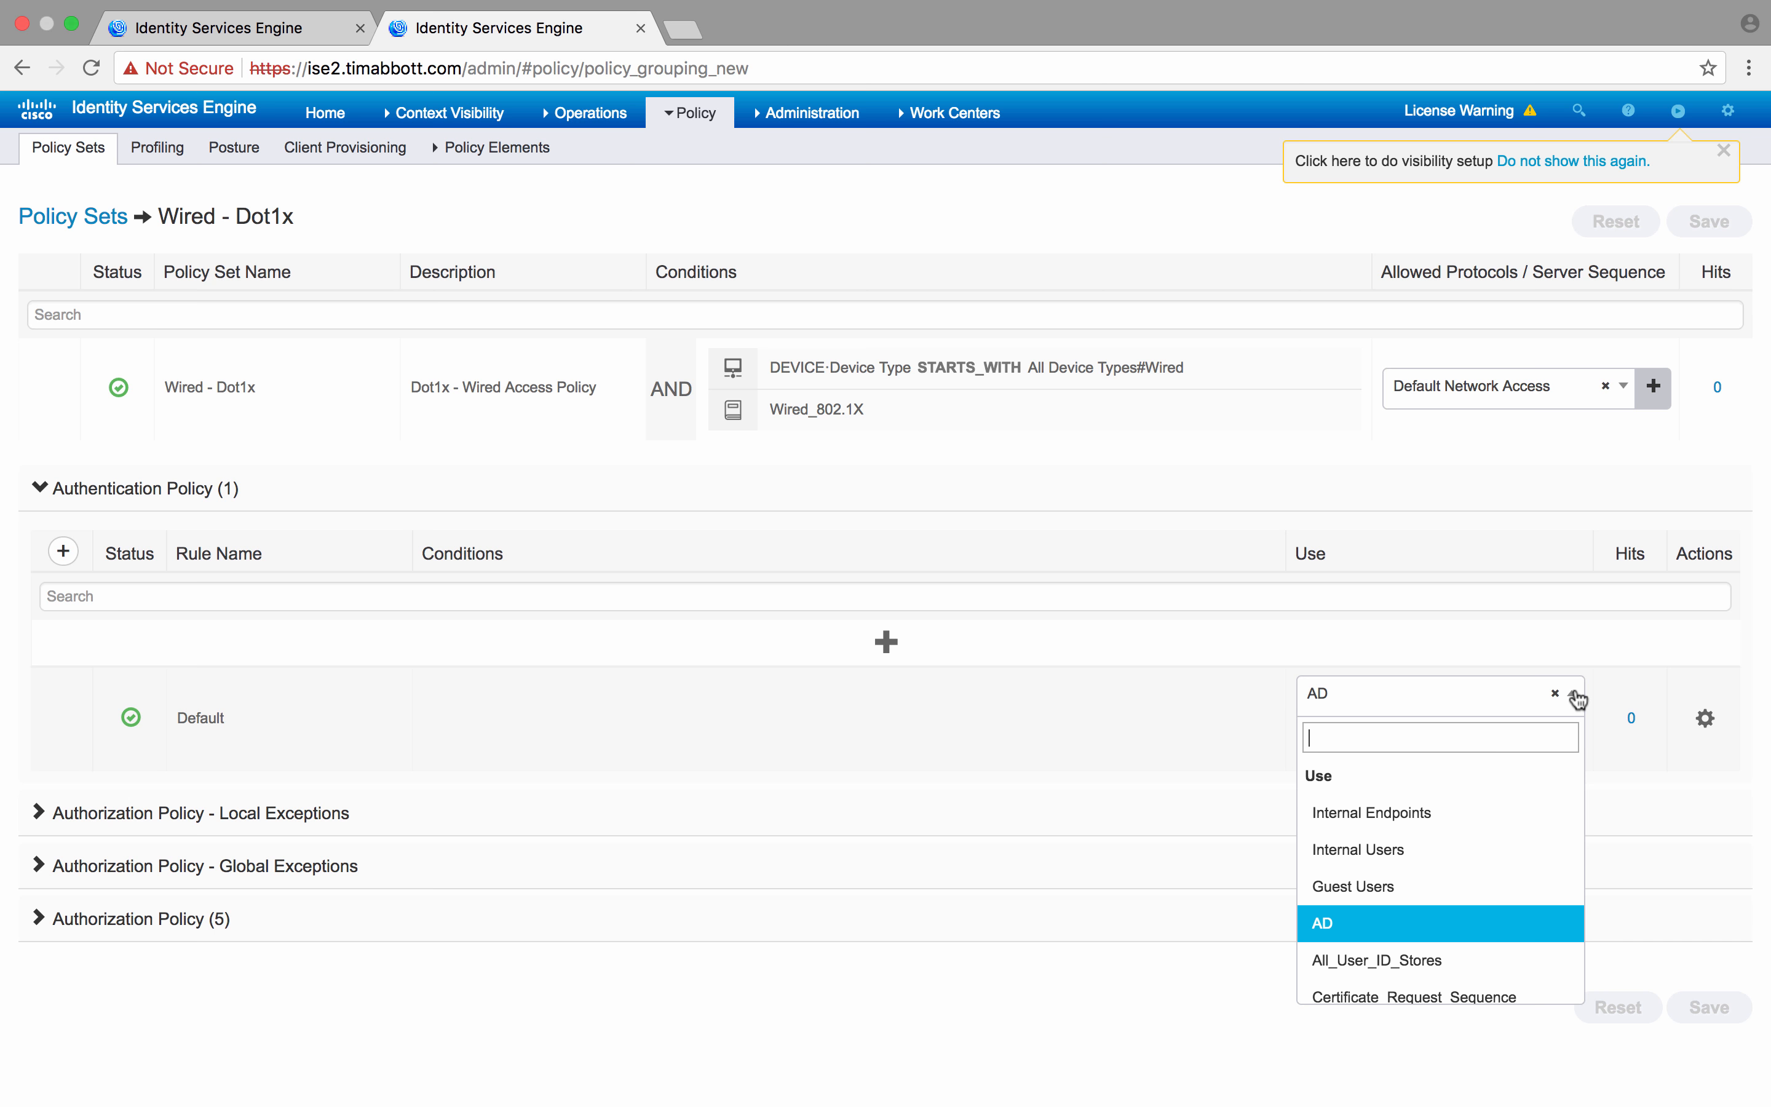
click(1574, 695)
scroll(231, 784, down, 1)
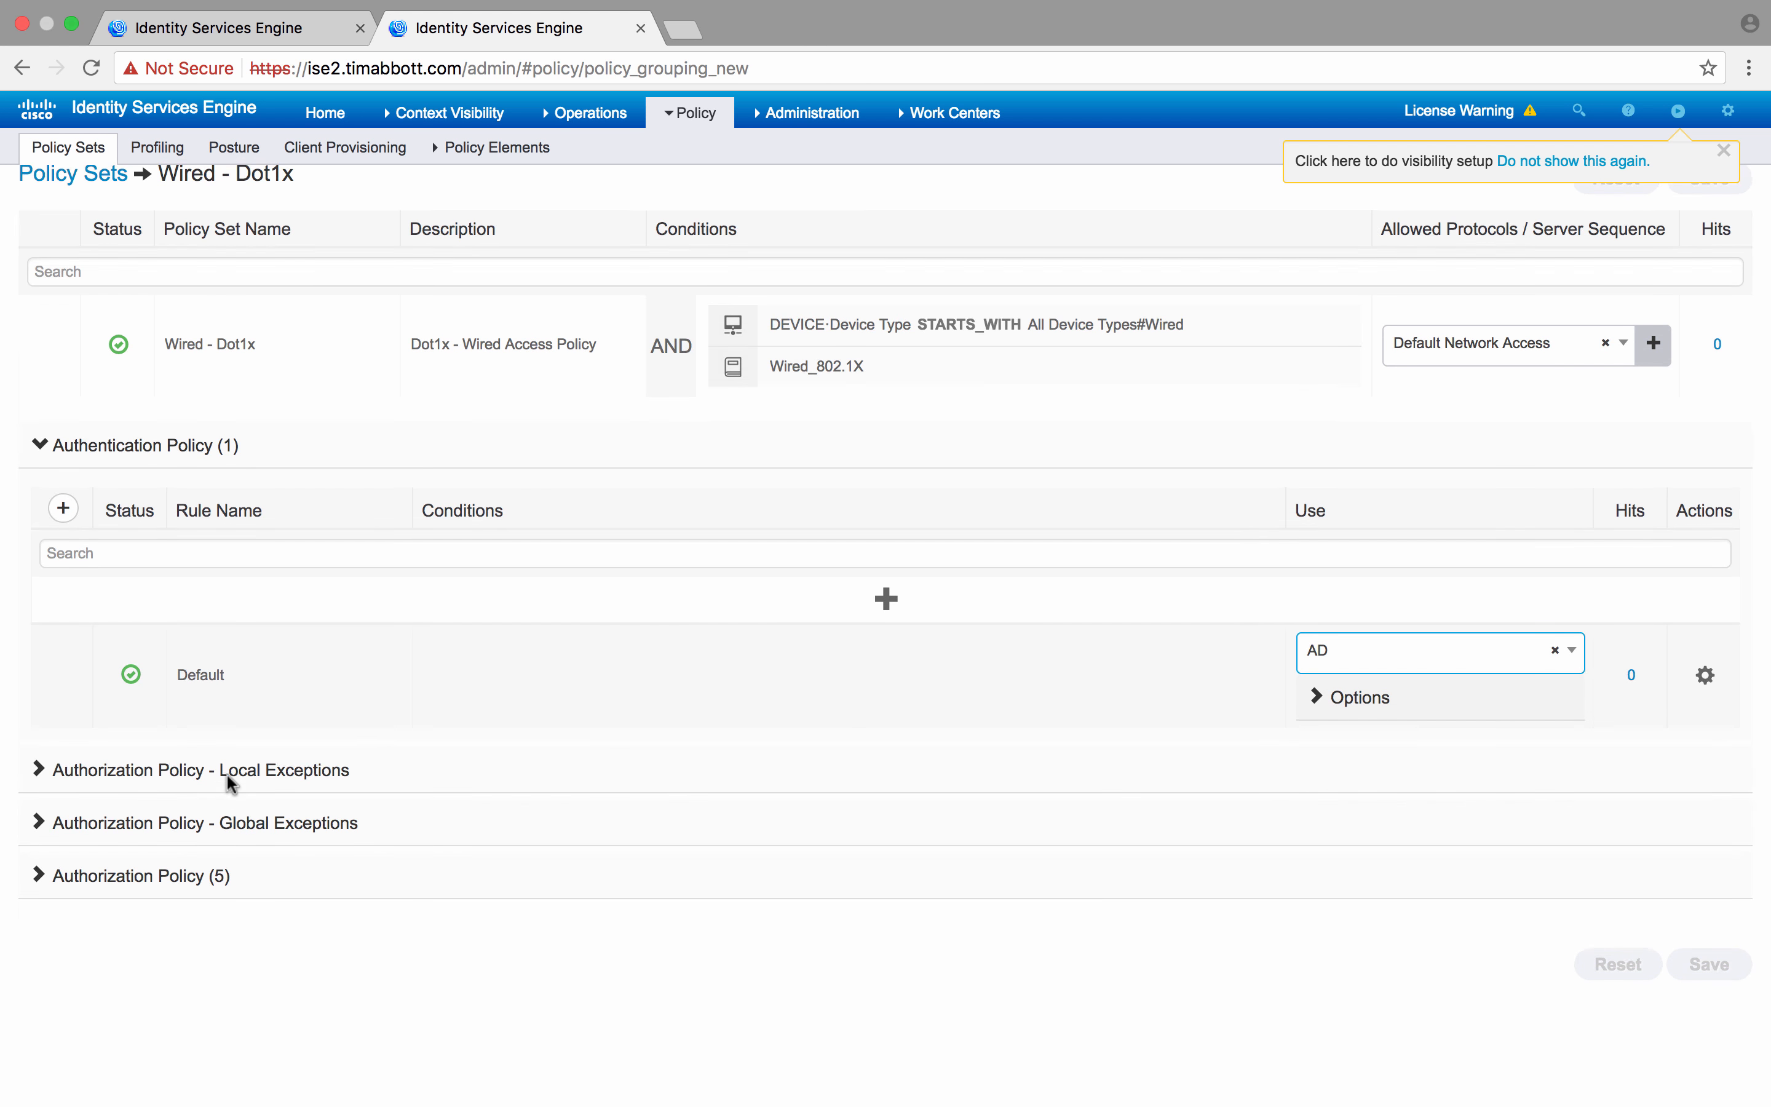
Expand the main authorization policy and open the Wired Dot1X rule's conditions for editing, dismissing the help overlay
click(40, 873)
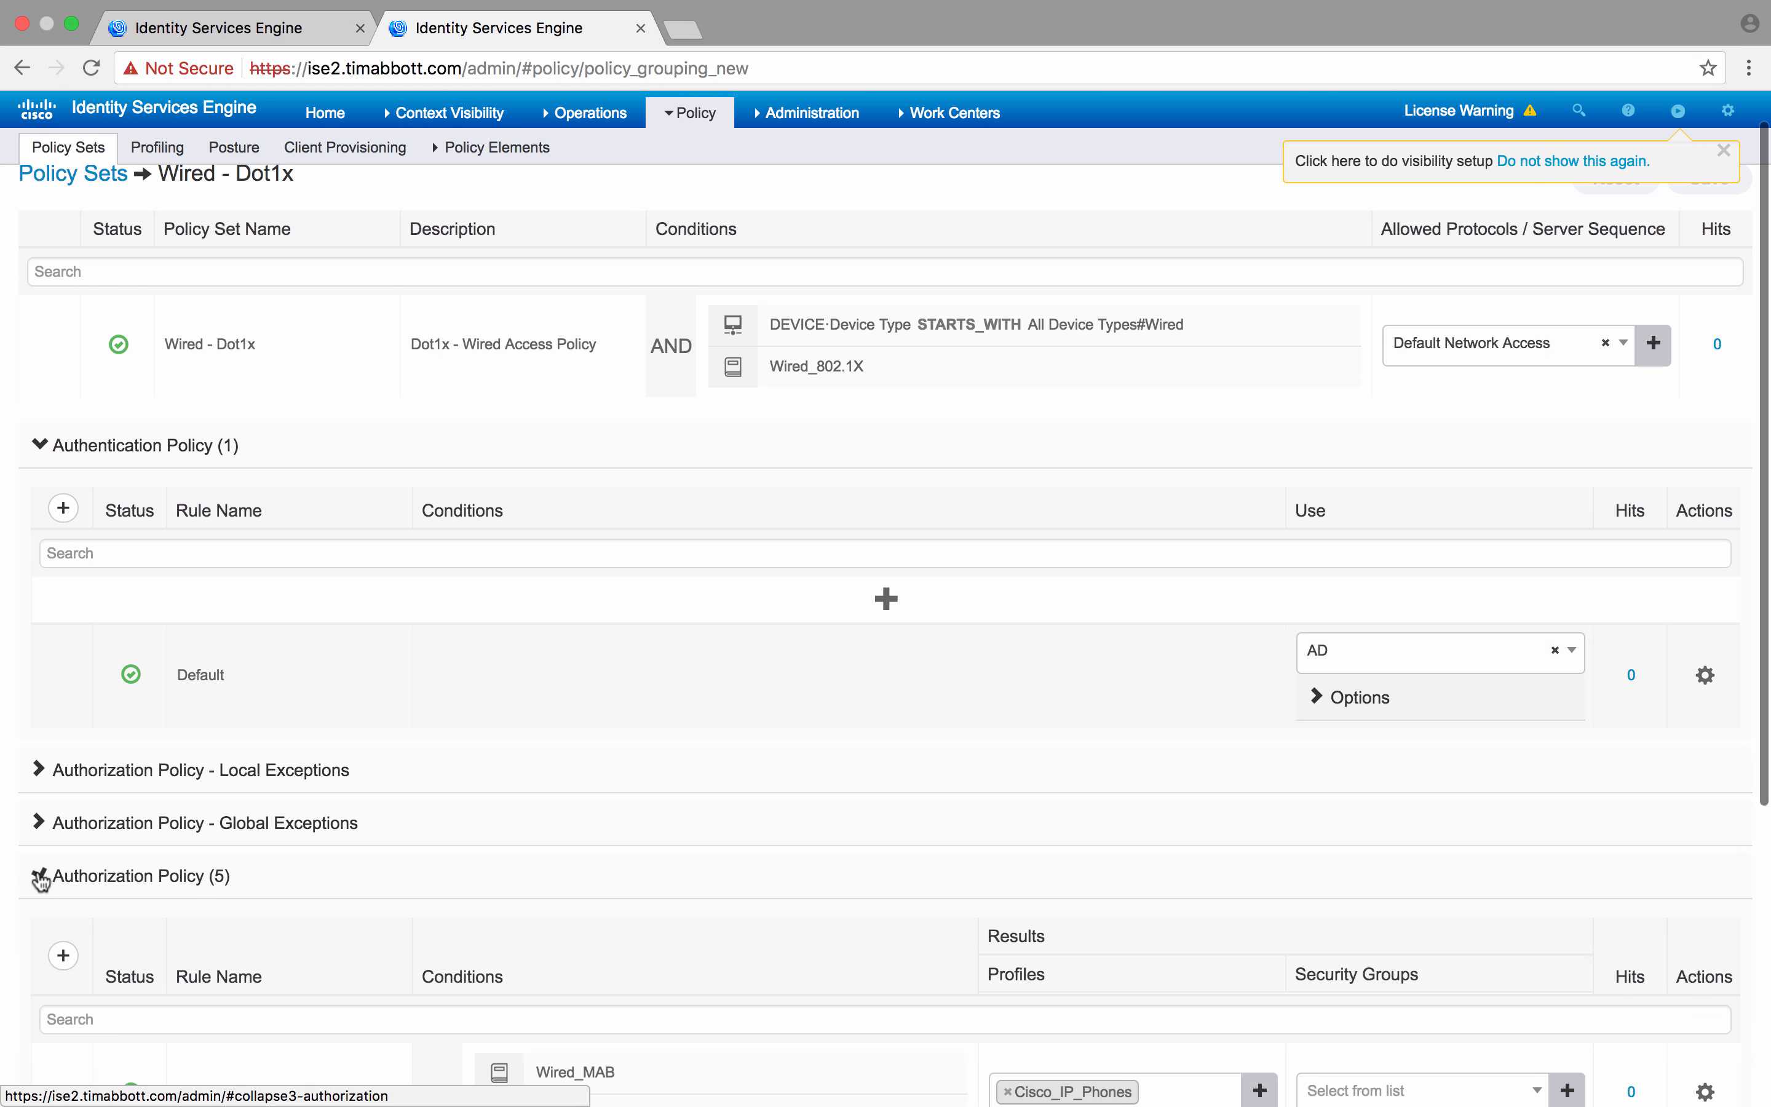
scroll(688, 878, down, 5)
scroll(692, 875, down, 3)
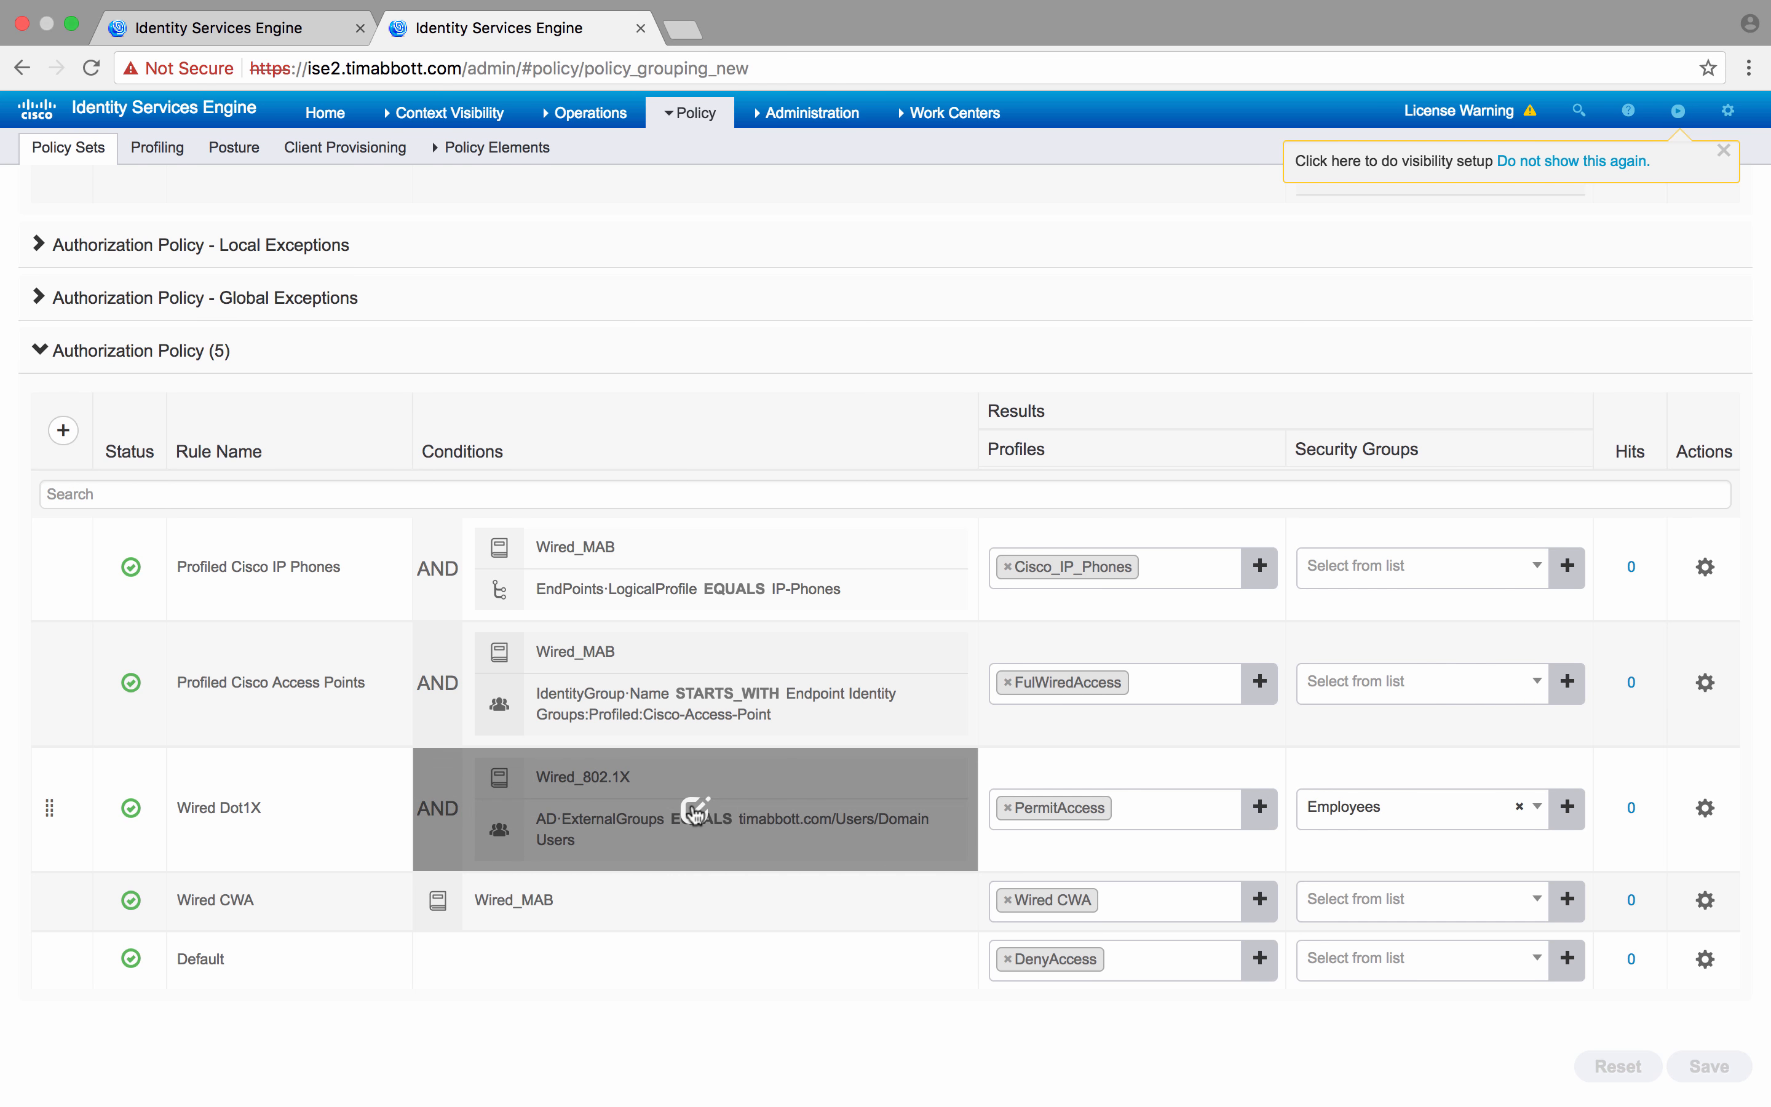
click(694, 809)
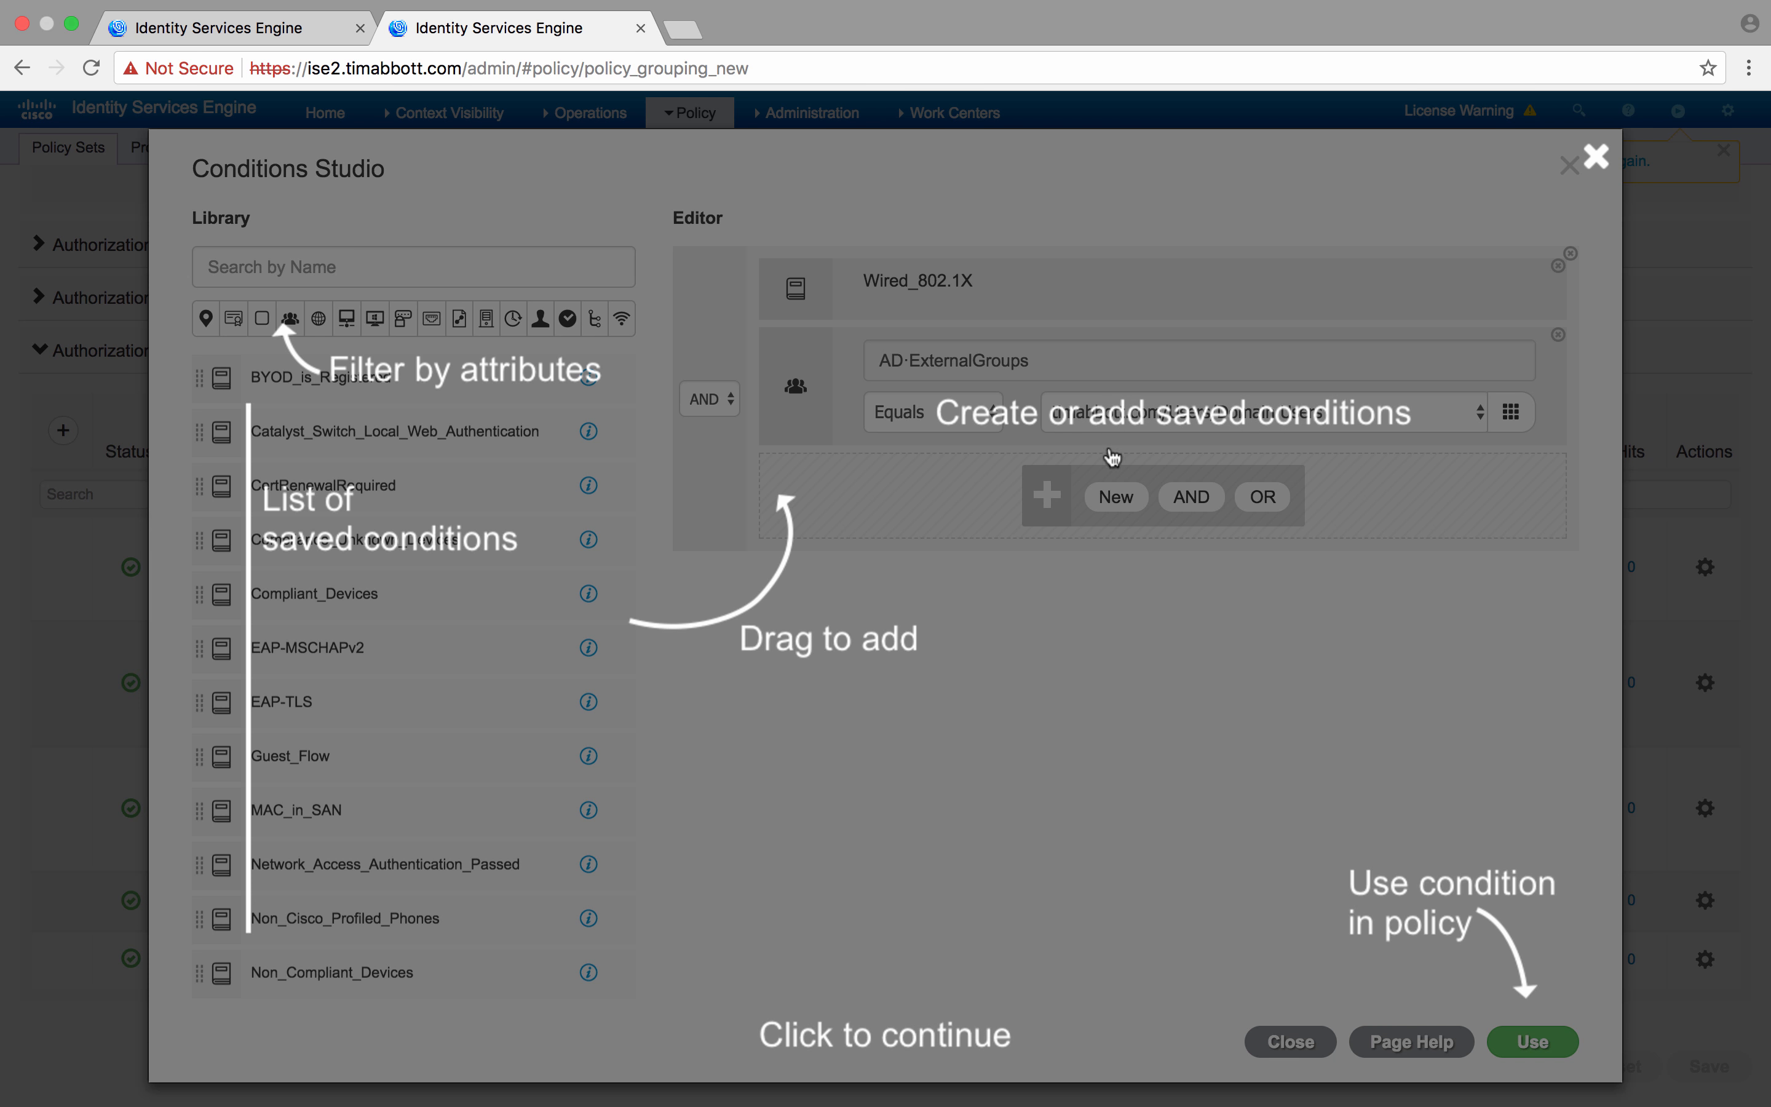
click(1598, 154)
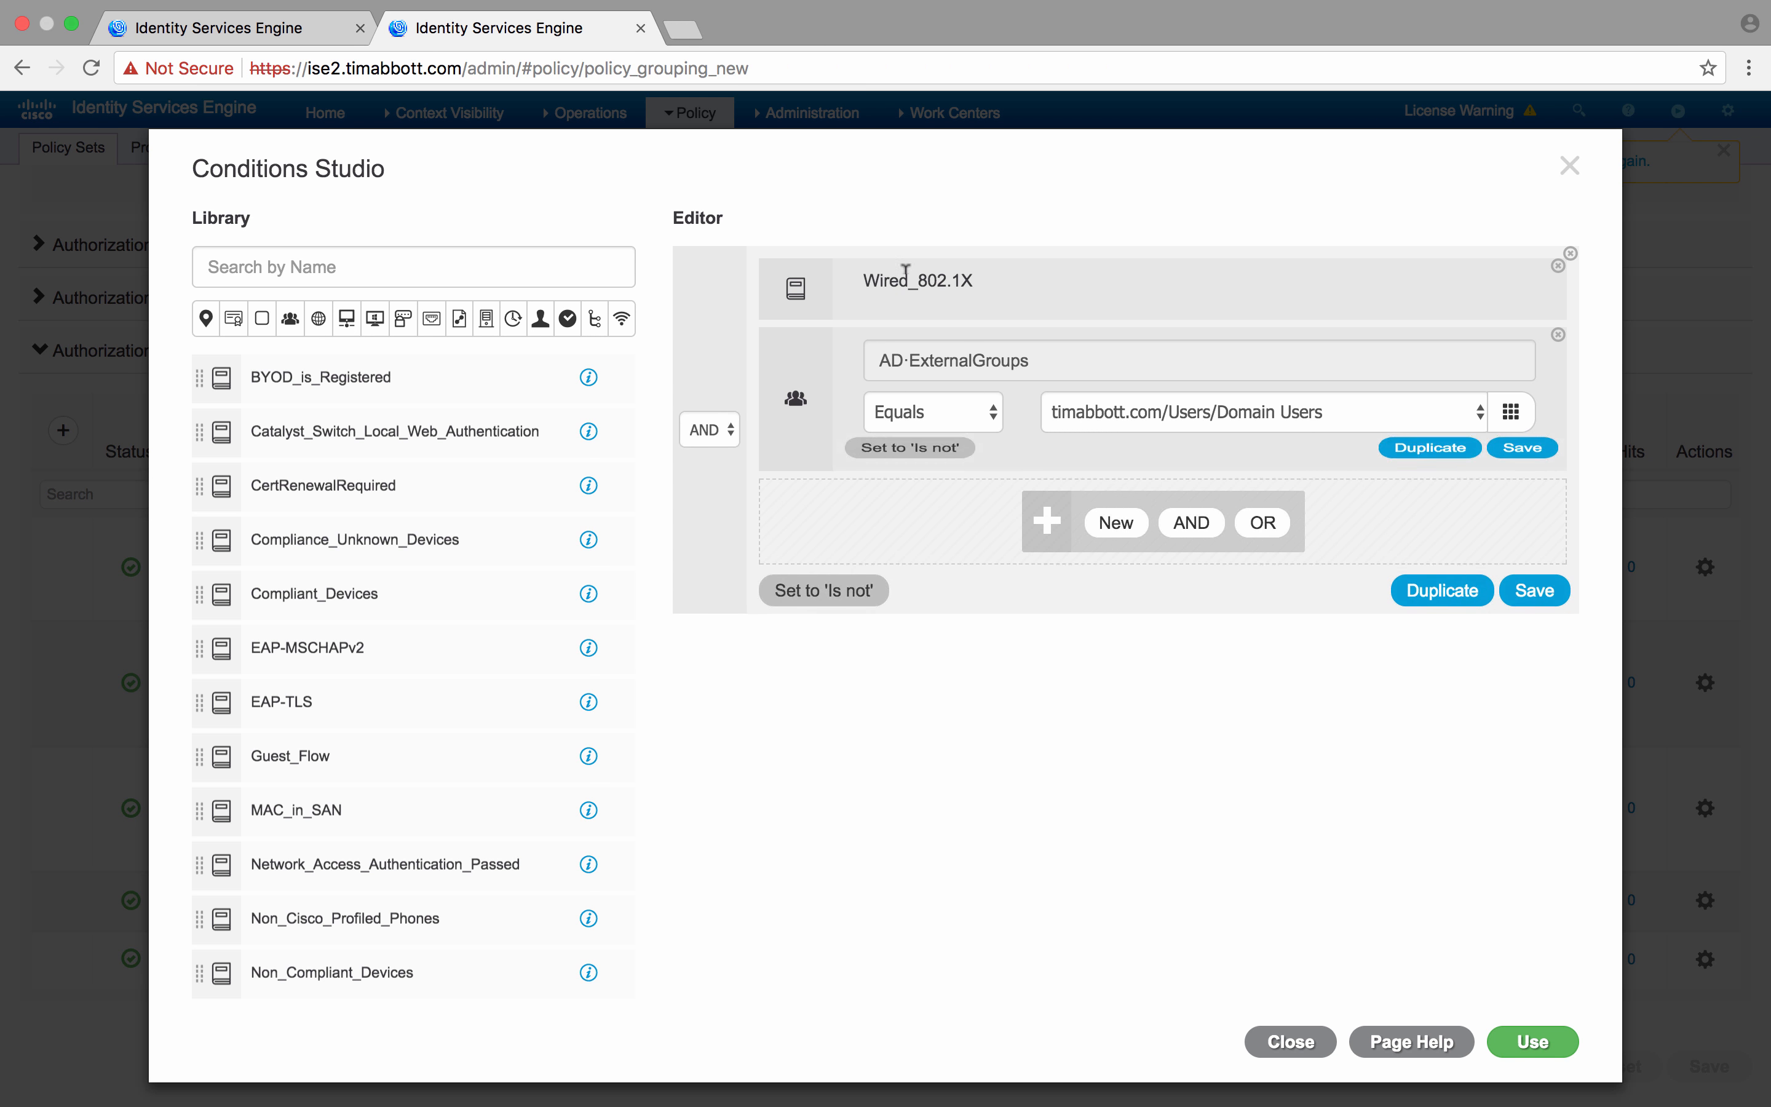
mouse_move(995, 288)
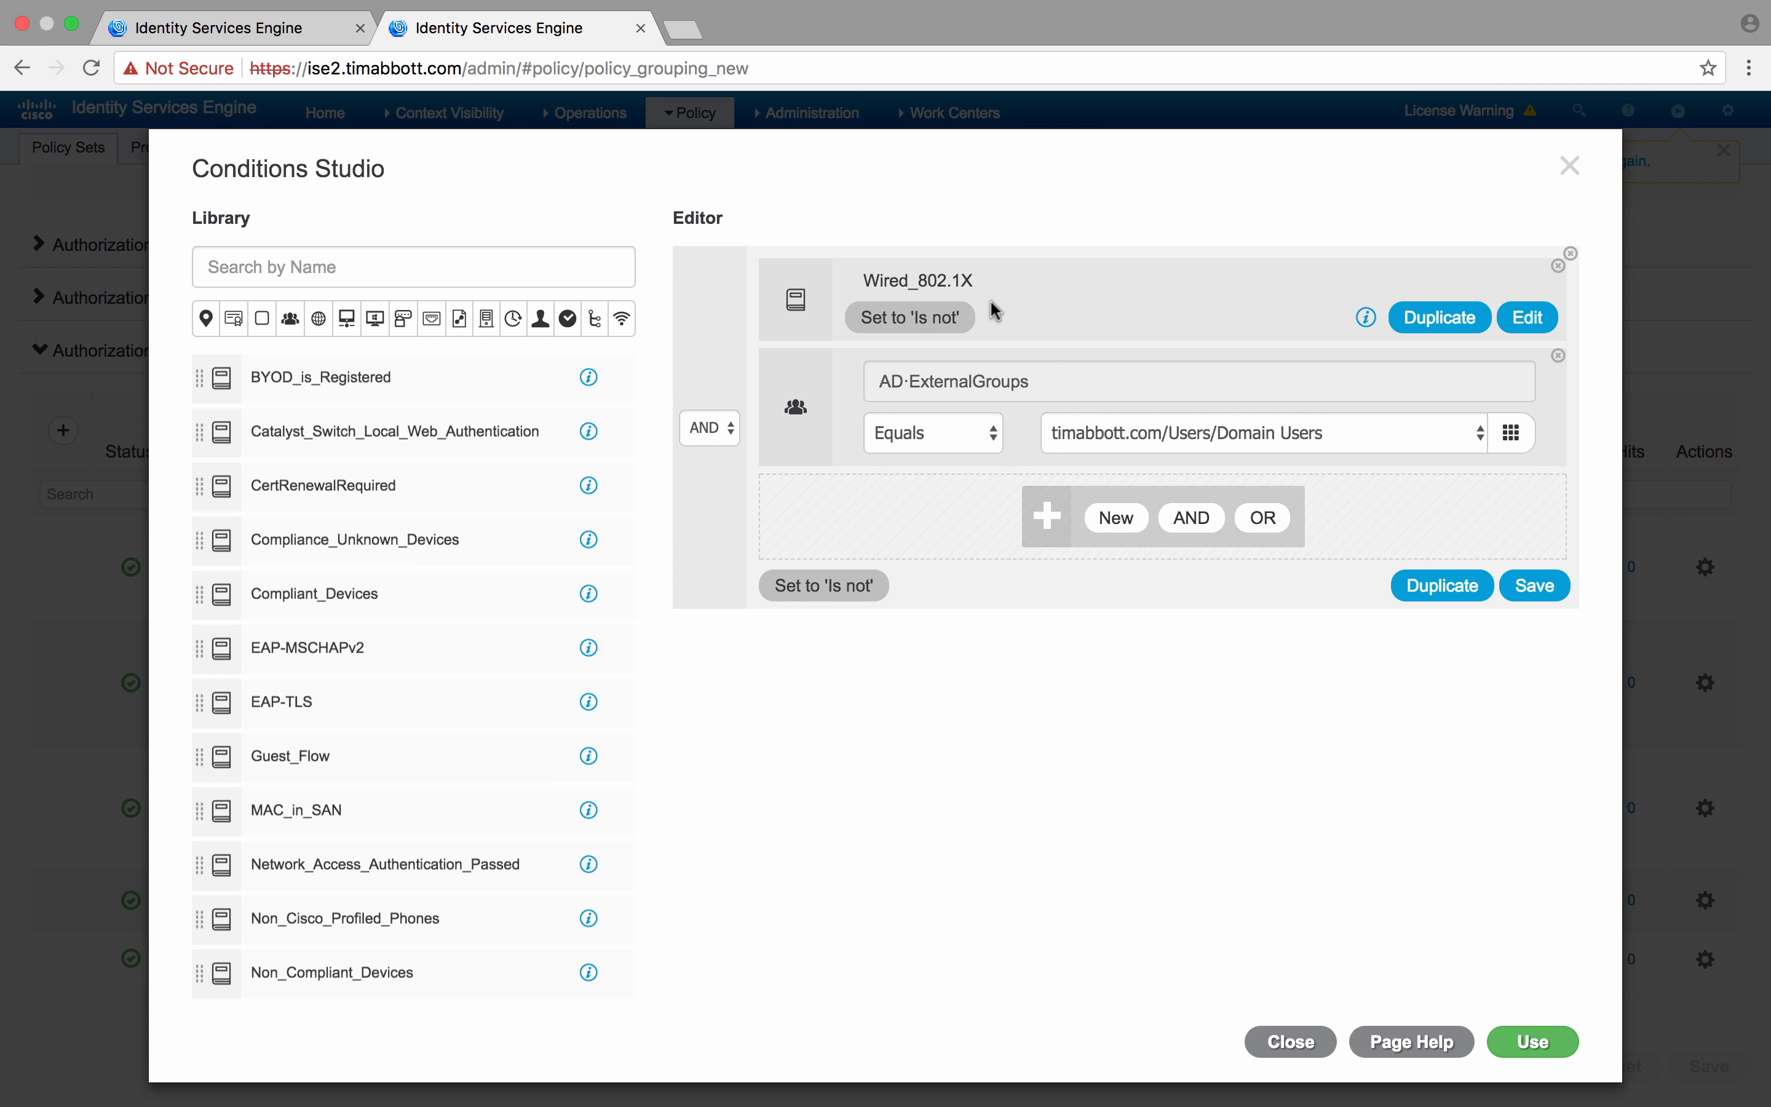
mouse_move(973, 439)
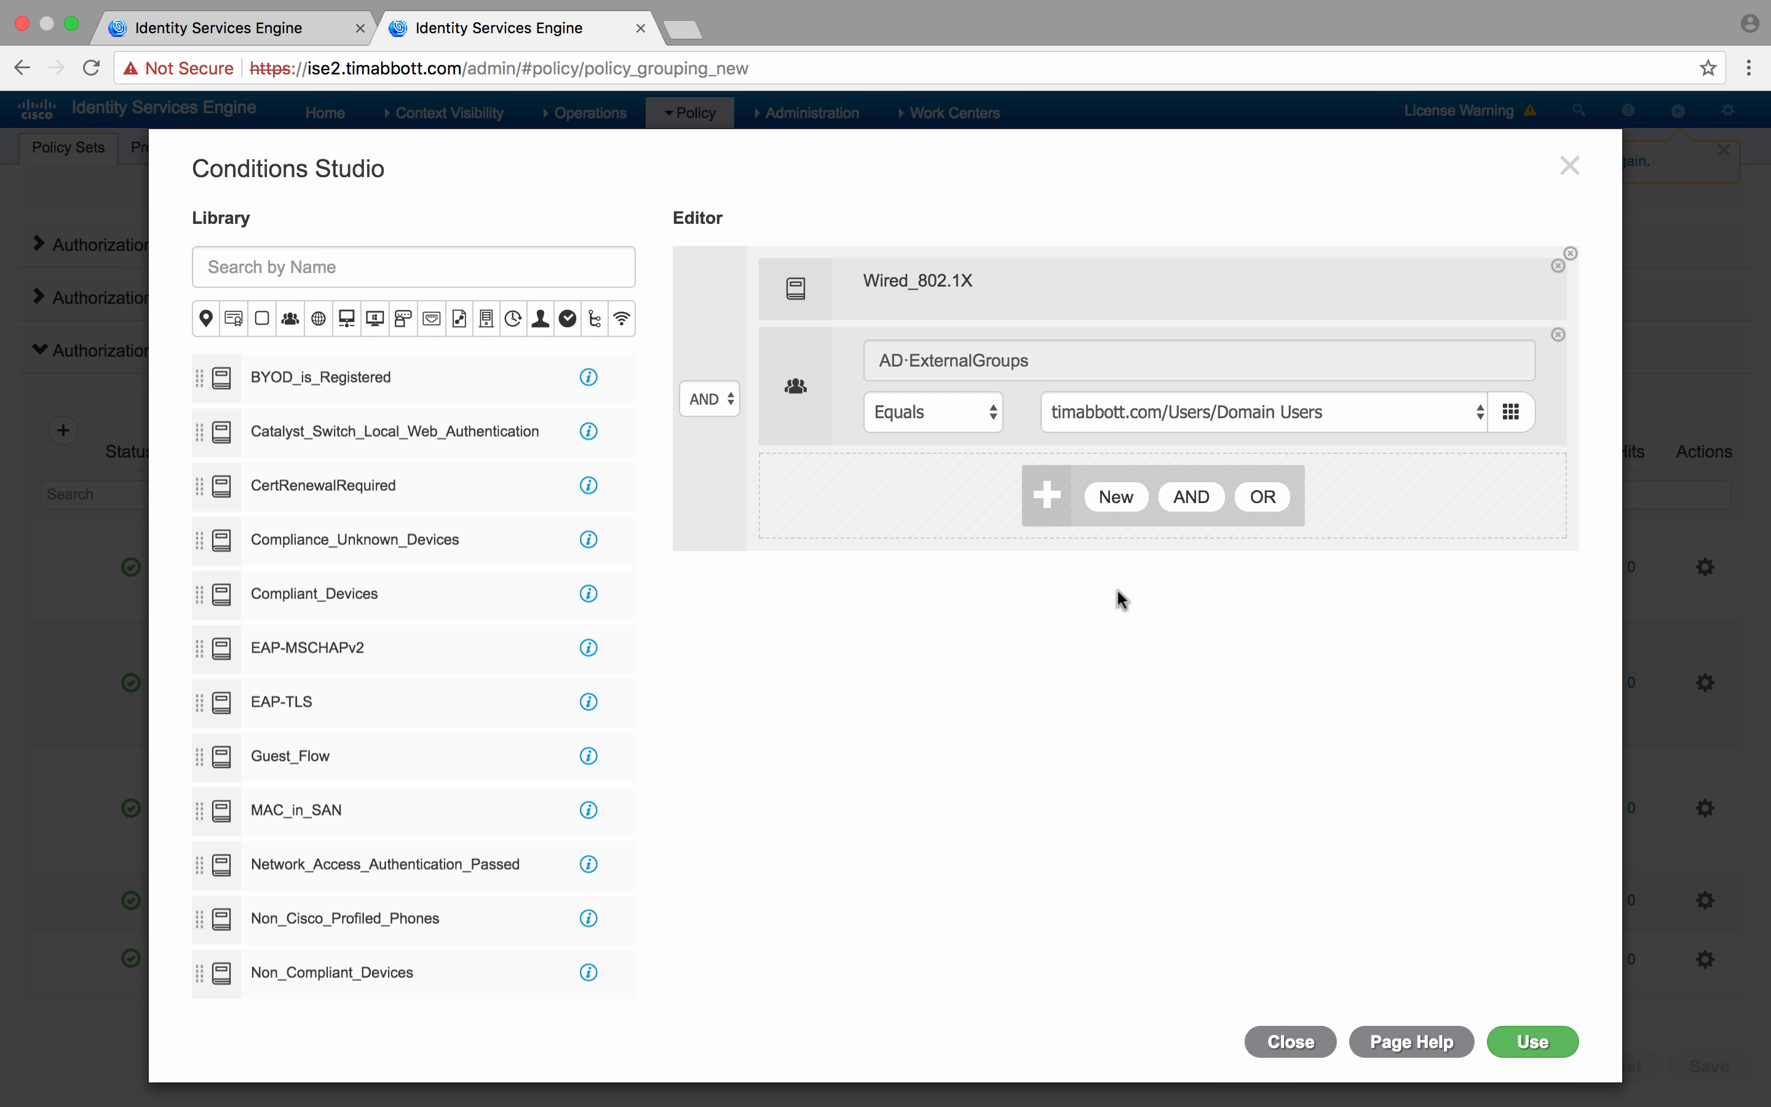
Add a new condition under the AND block using the Name attribute from the IdentityGroup dictionary
click(1123, 503)
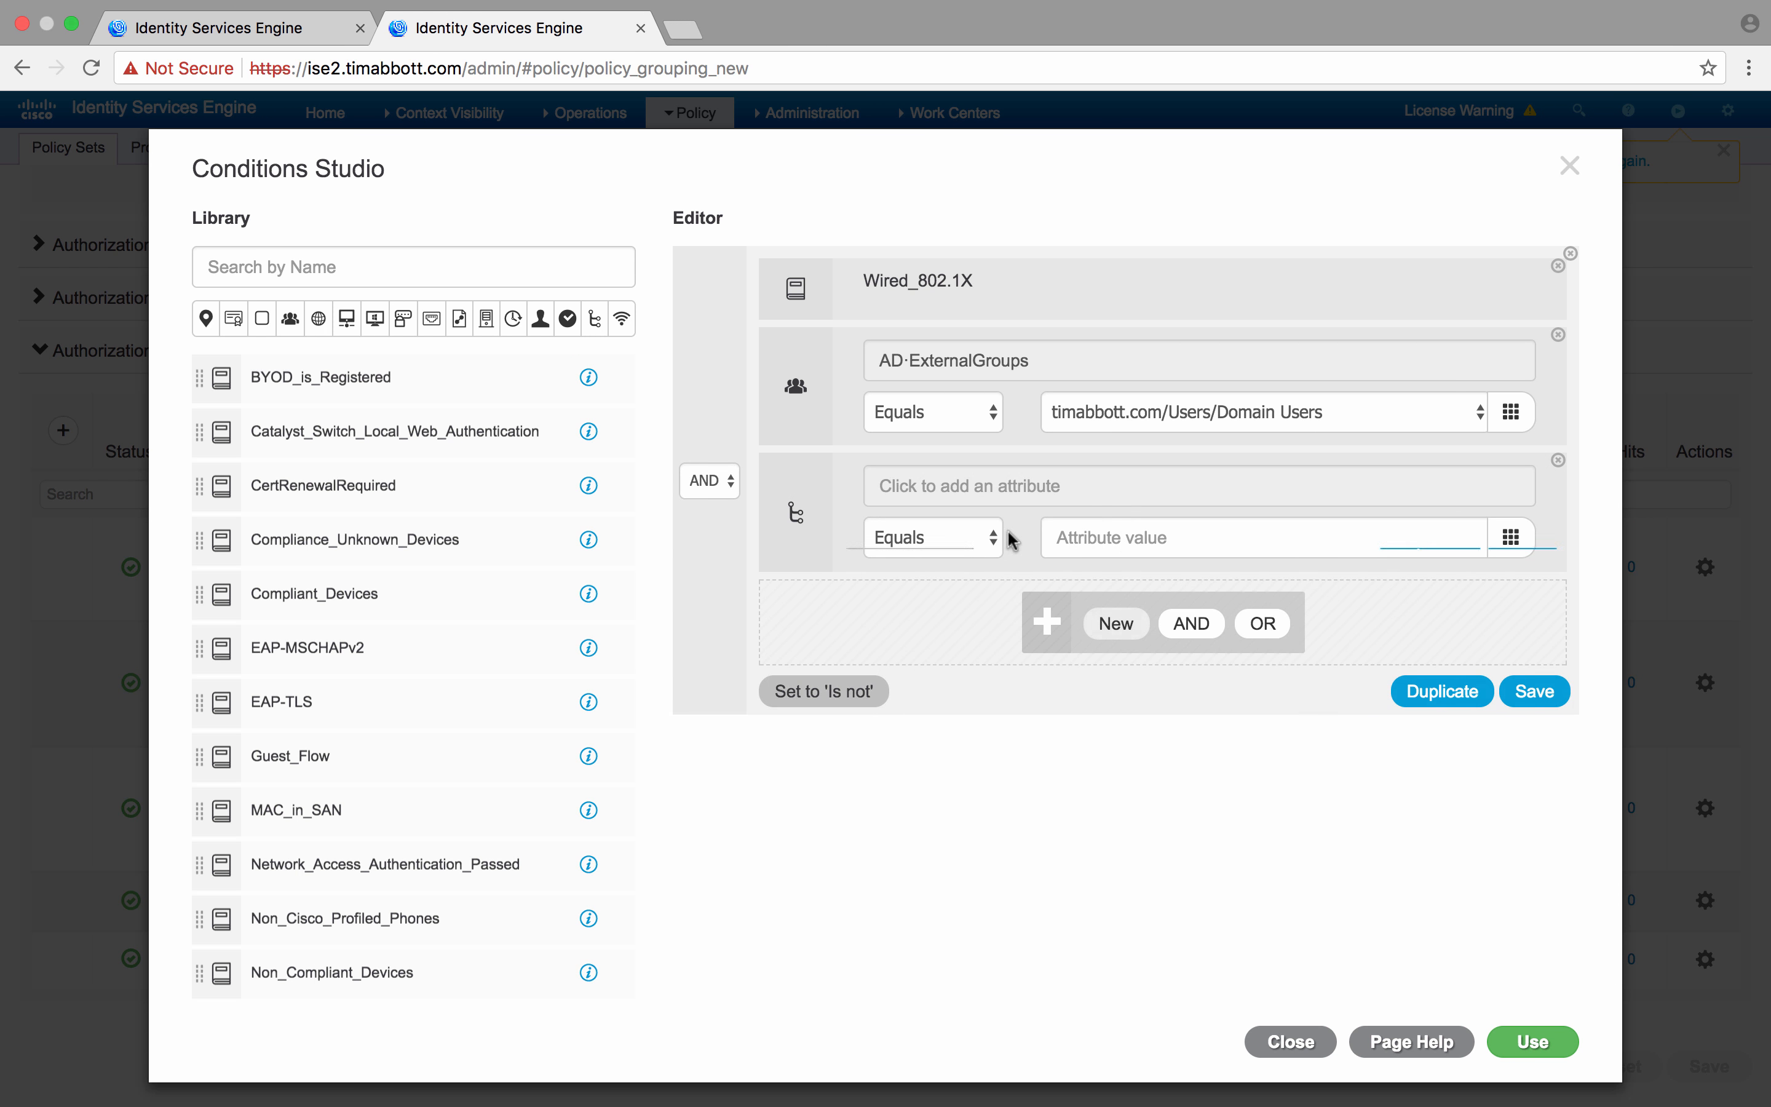
click(986, 498)
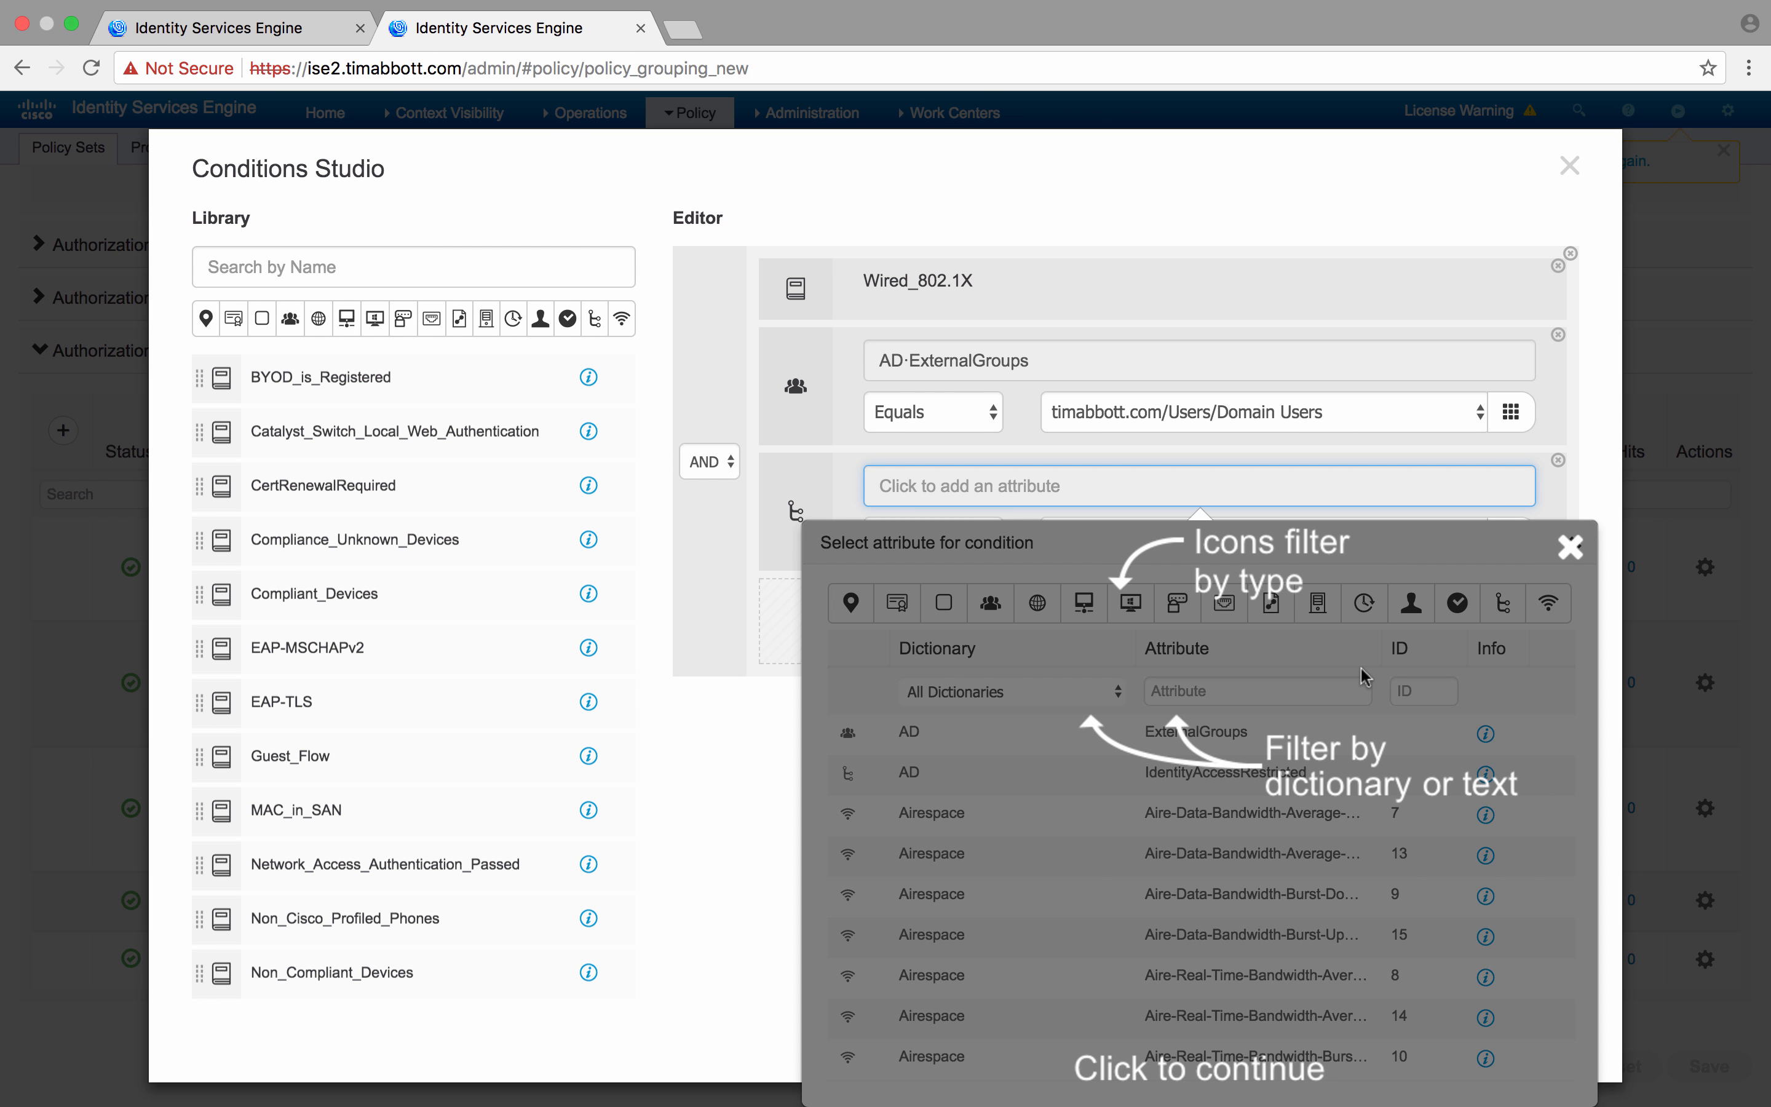
click(1570, 545)
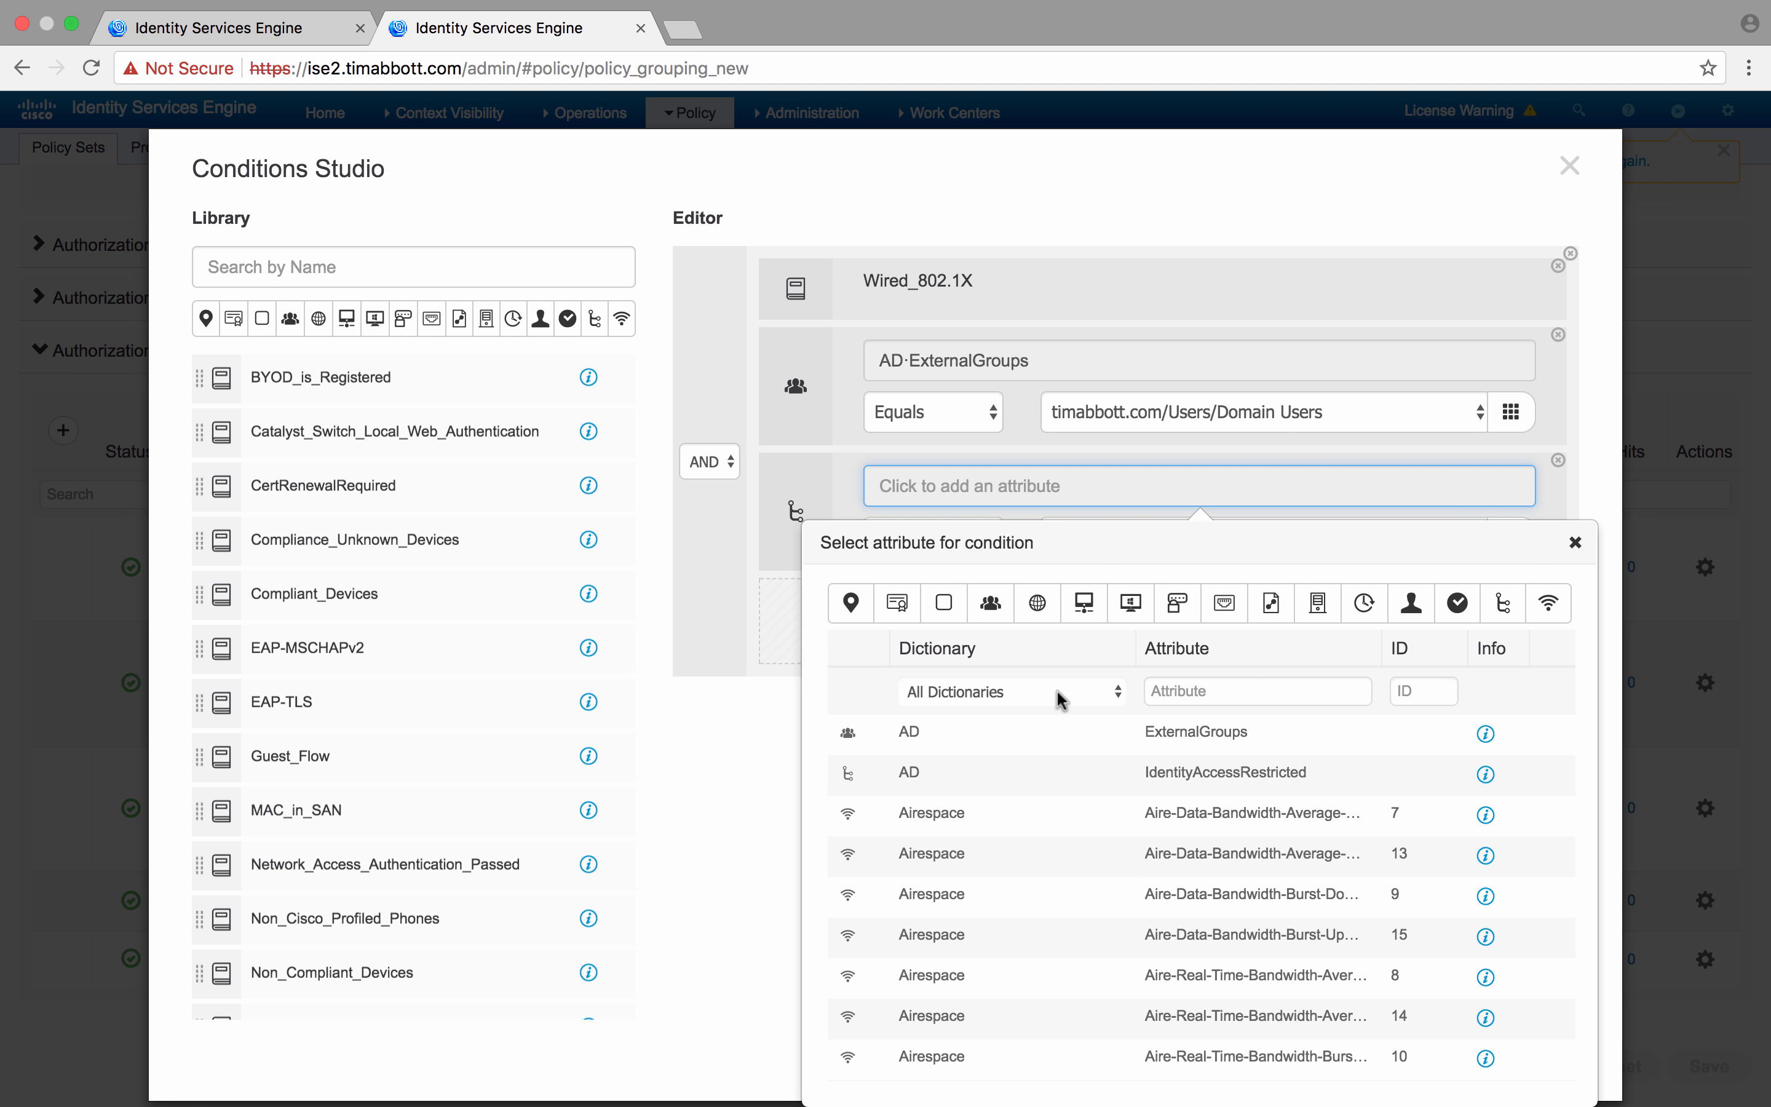
click(1081, 692)
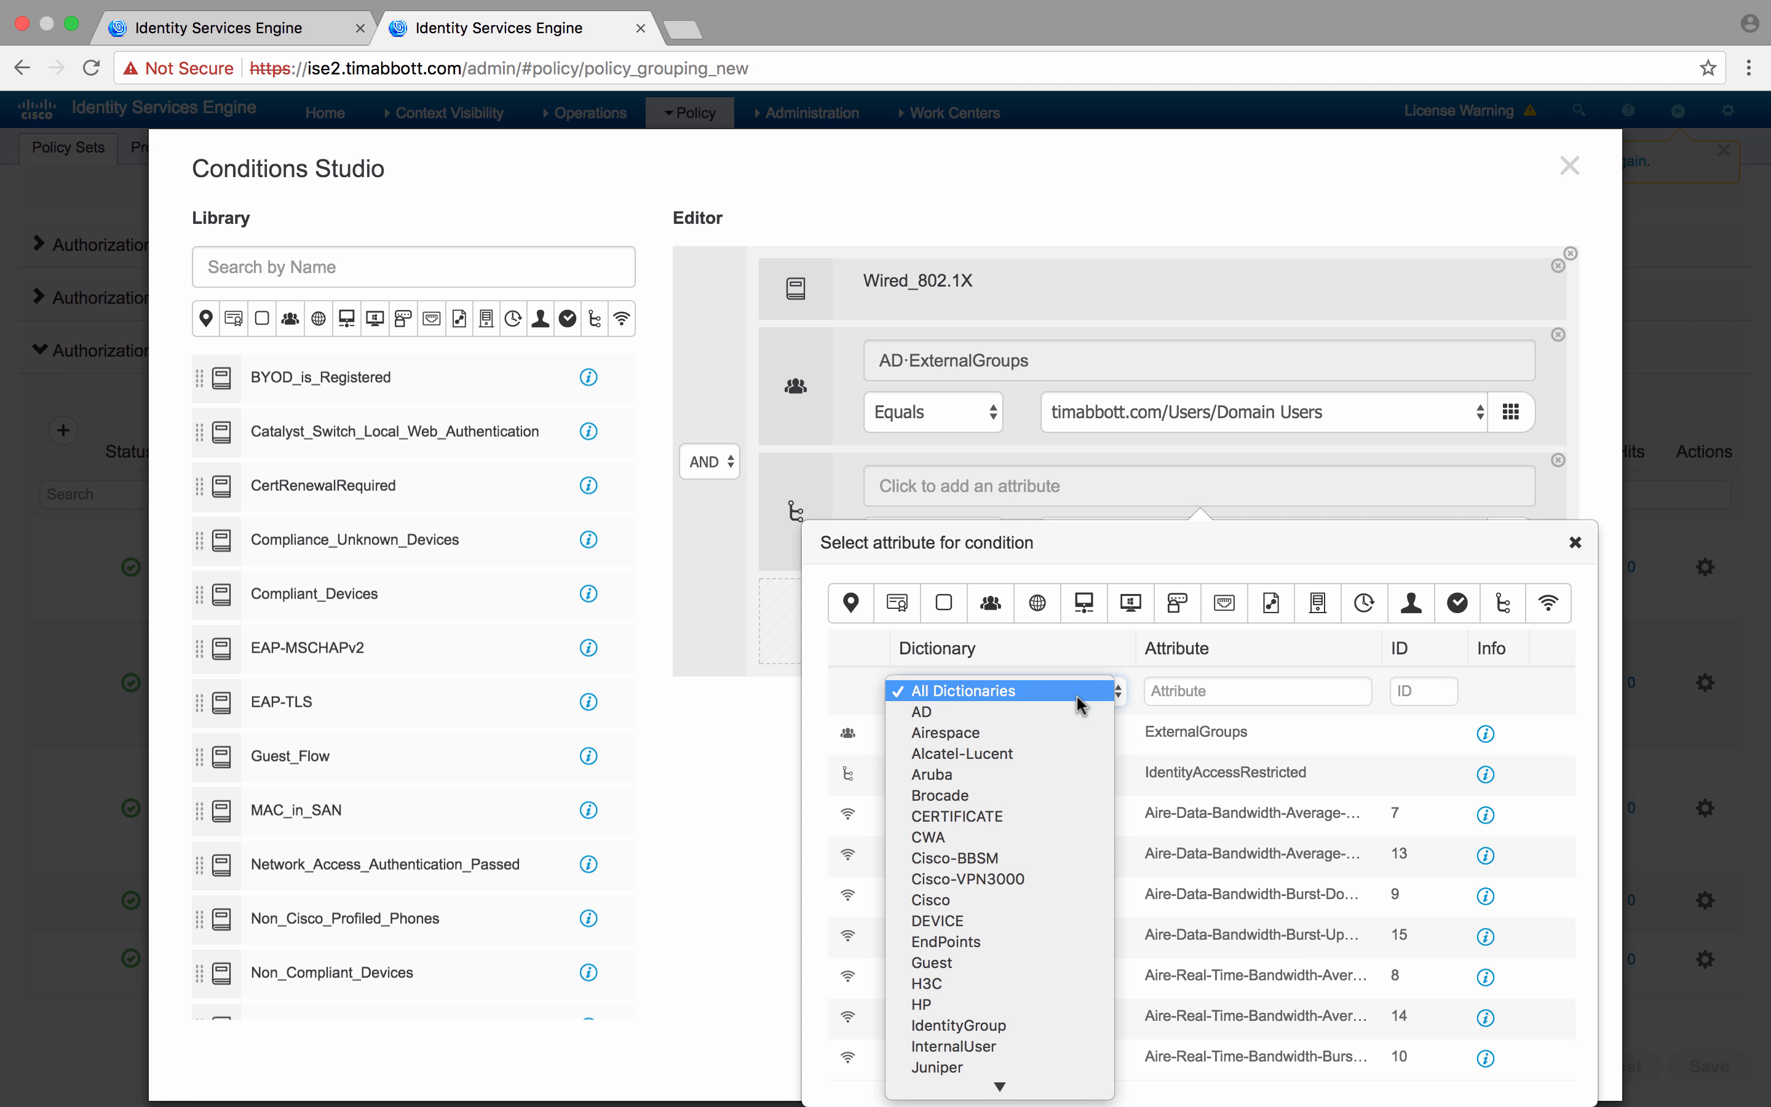
scroll(1023, 930, down, 3)
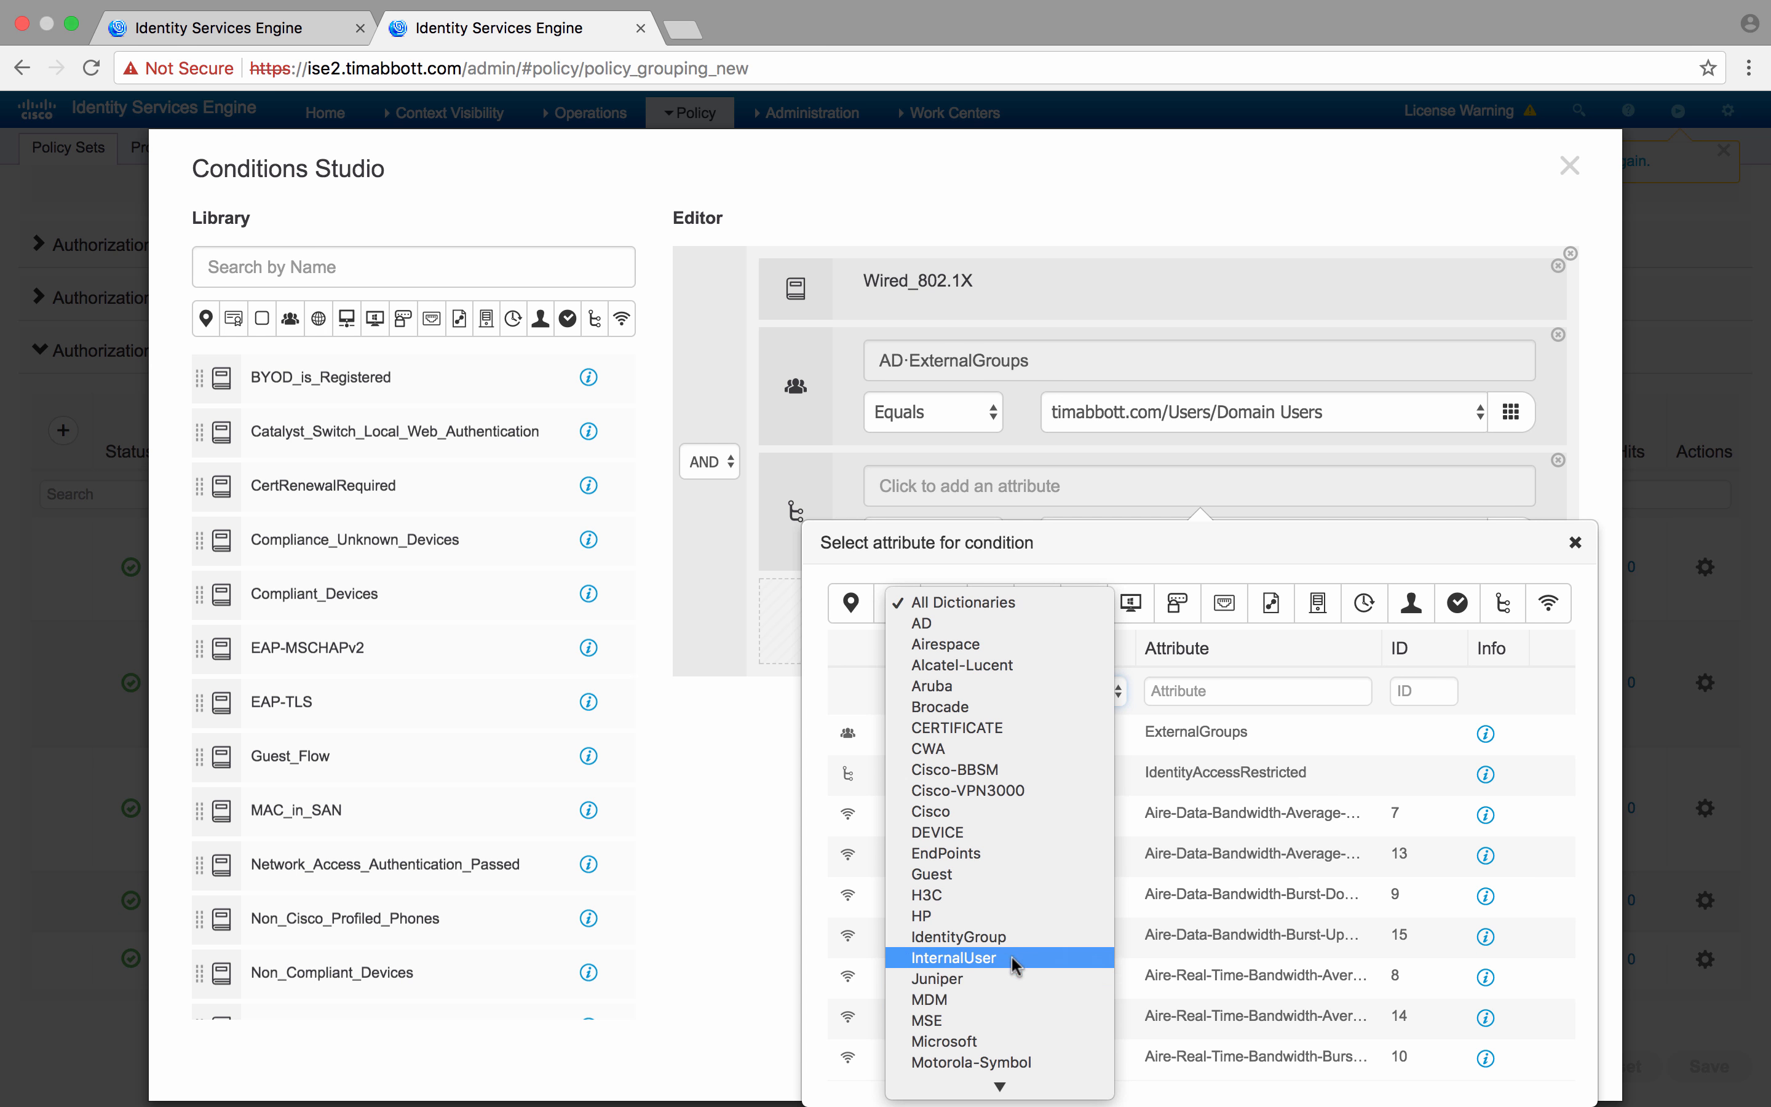
click(1019, 935)
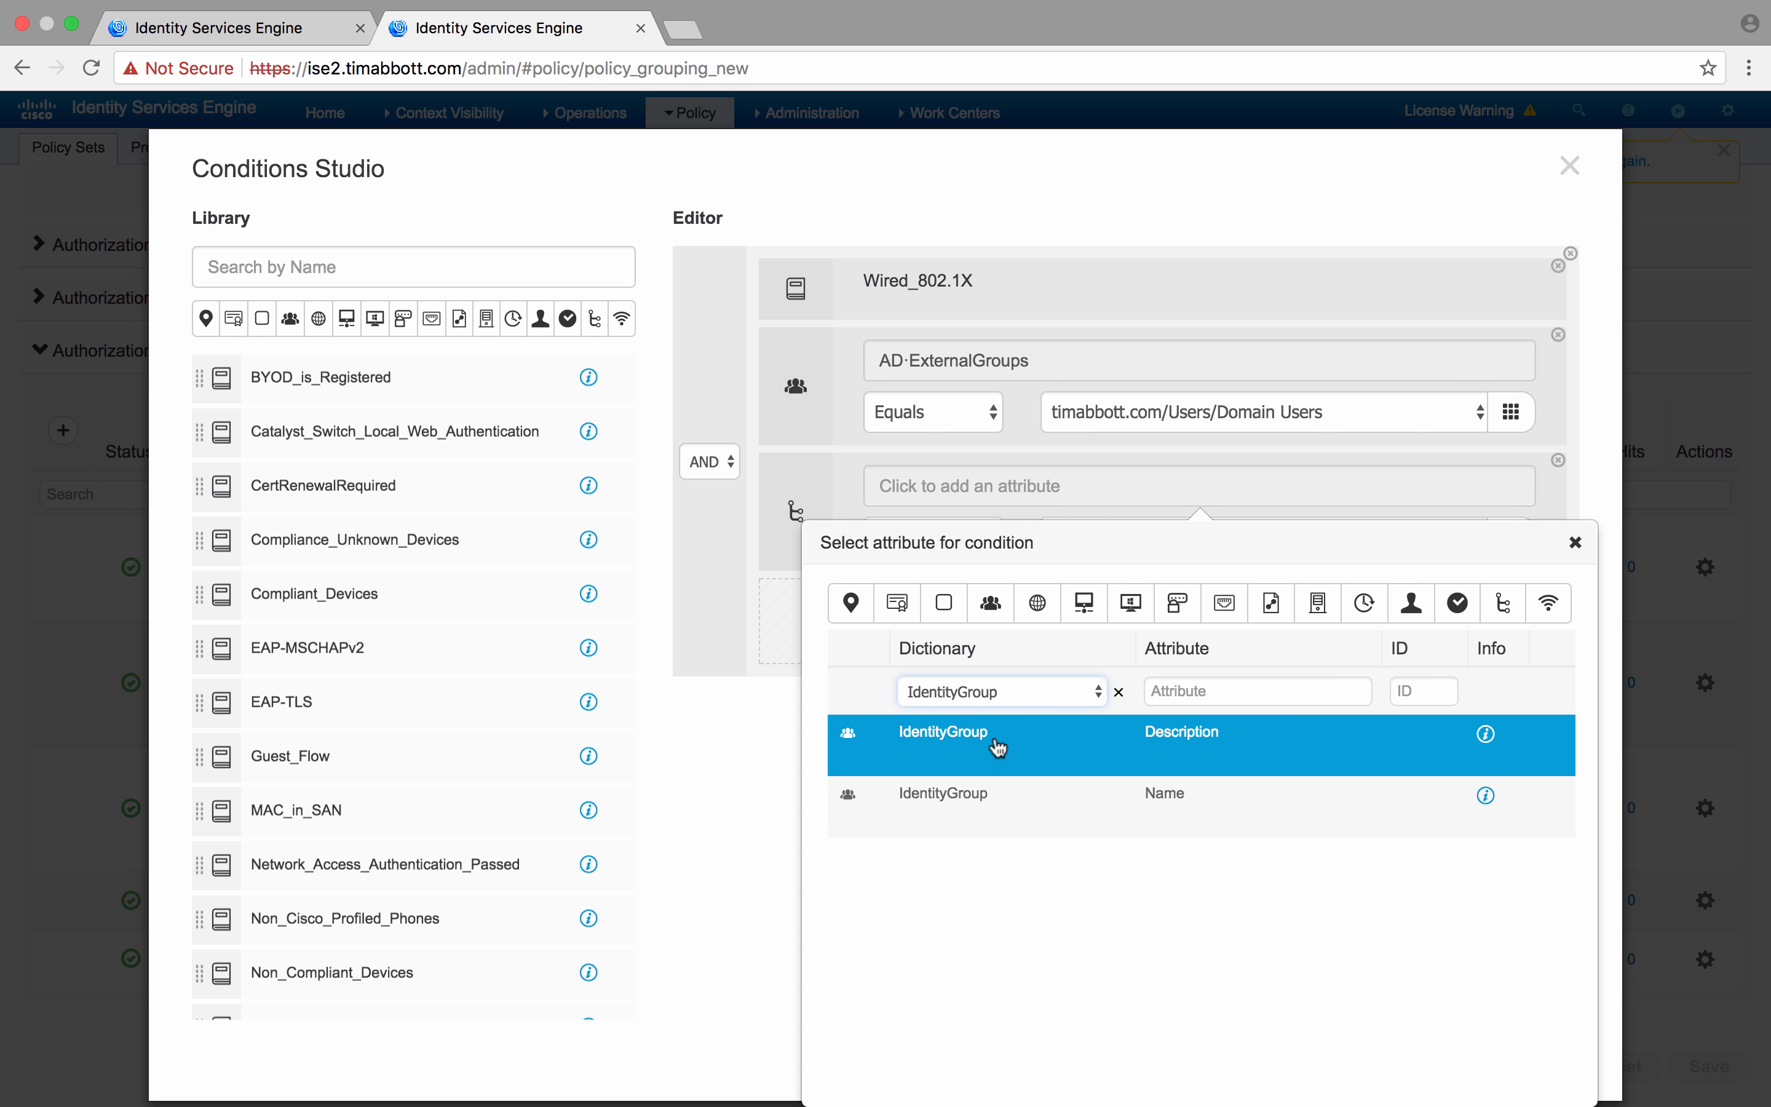
click(1062, 804)
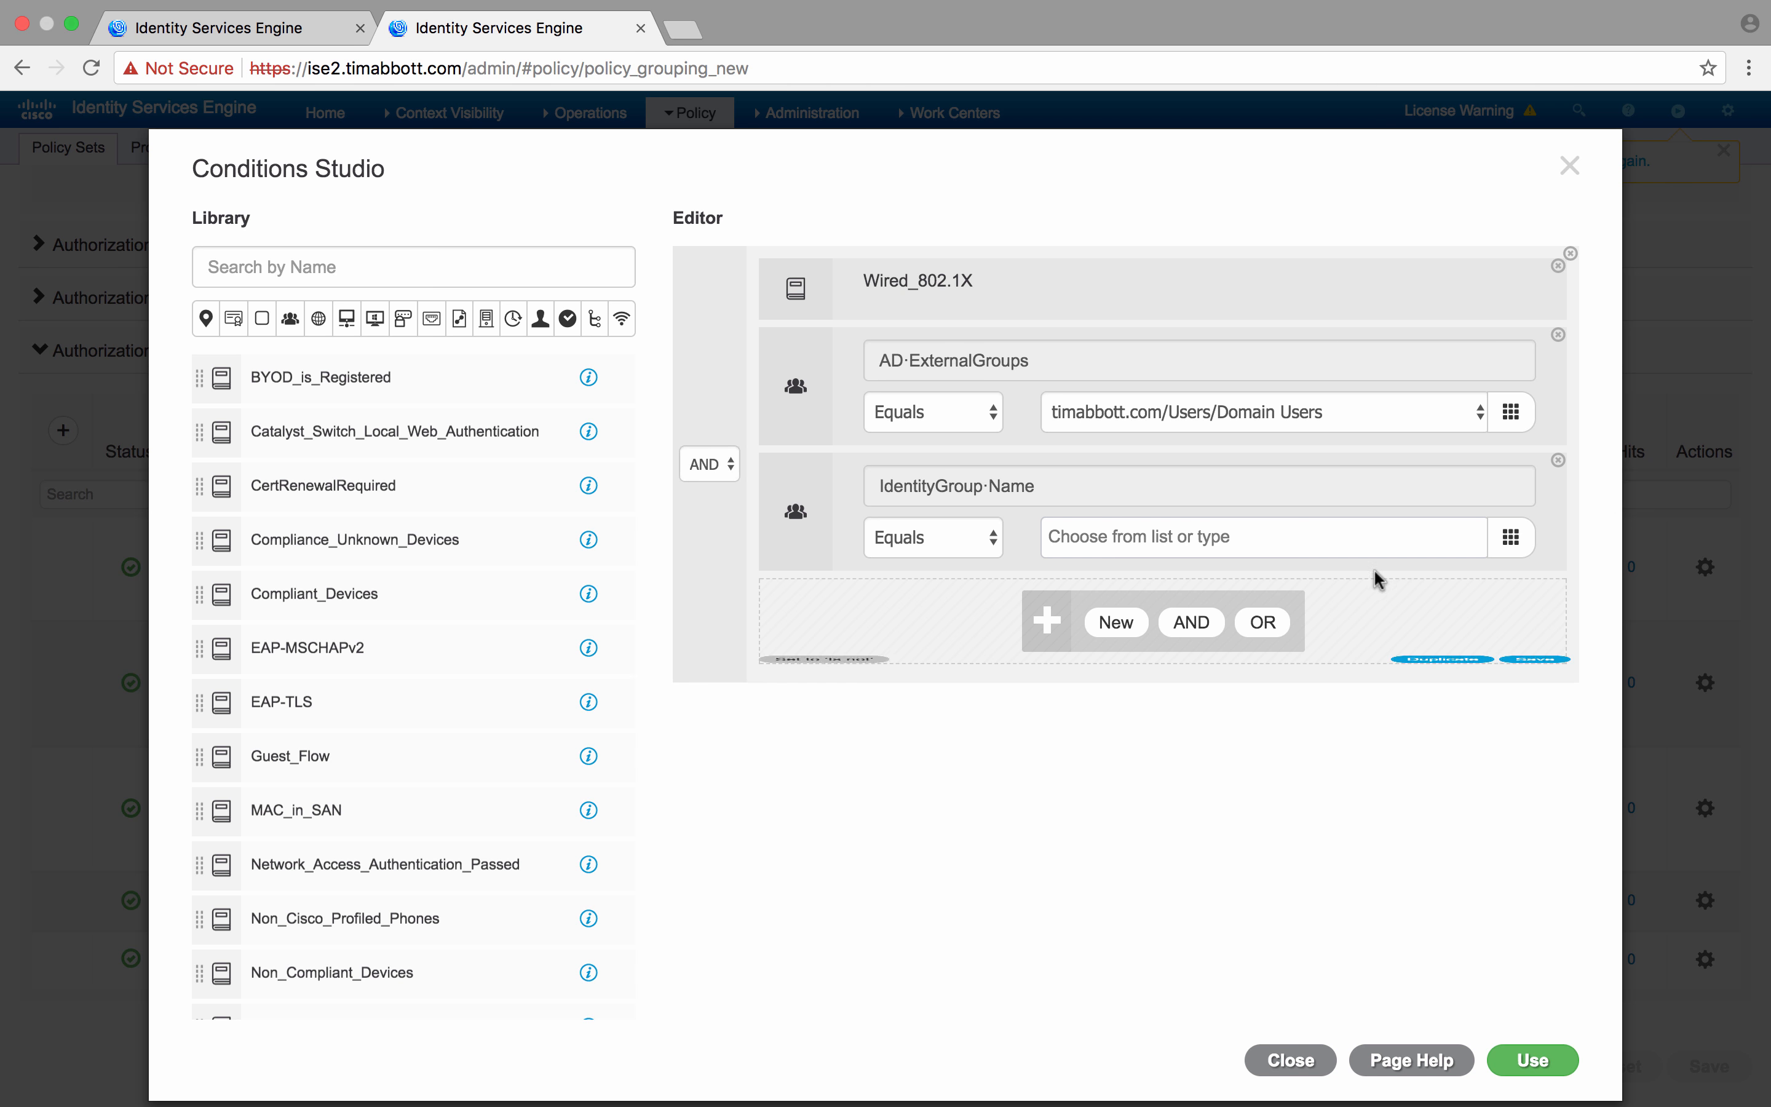
Set the IdentityGroup Name condition's value to Endpoint Identity Groups:Profiled:Workstation
click(1365, 531)
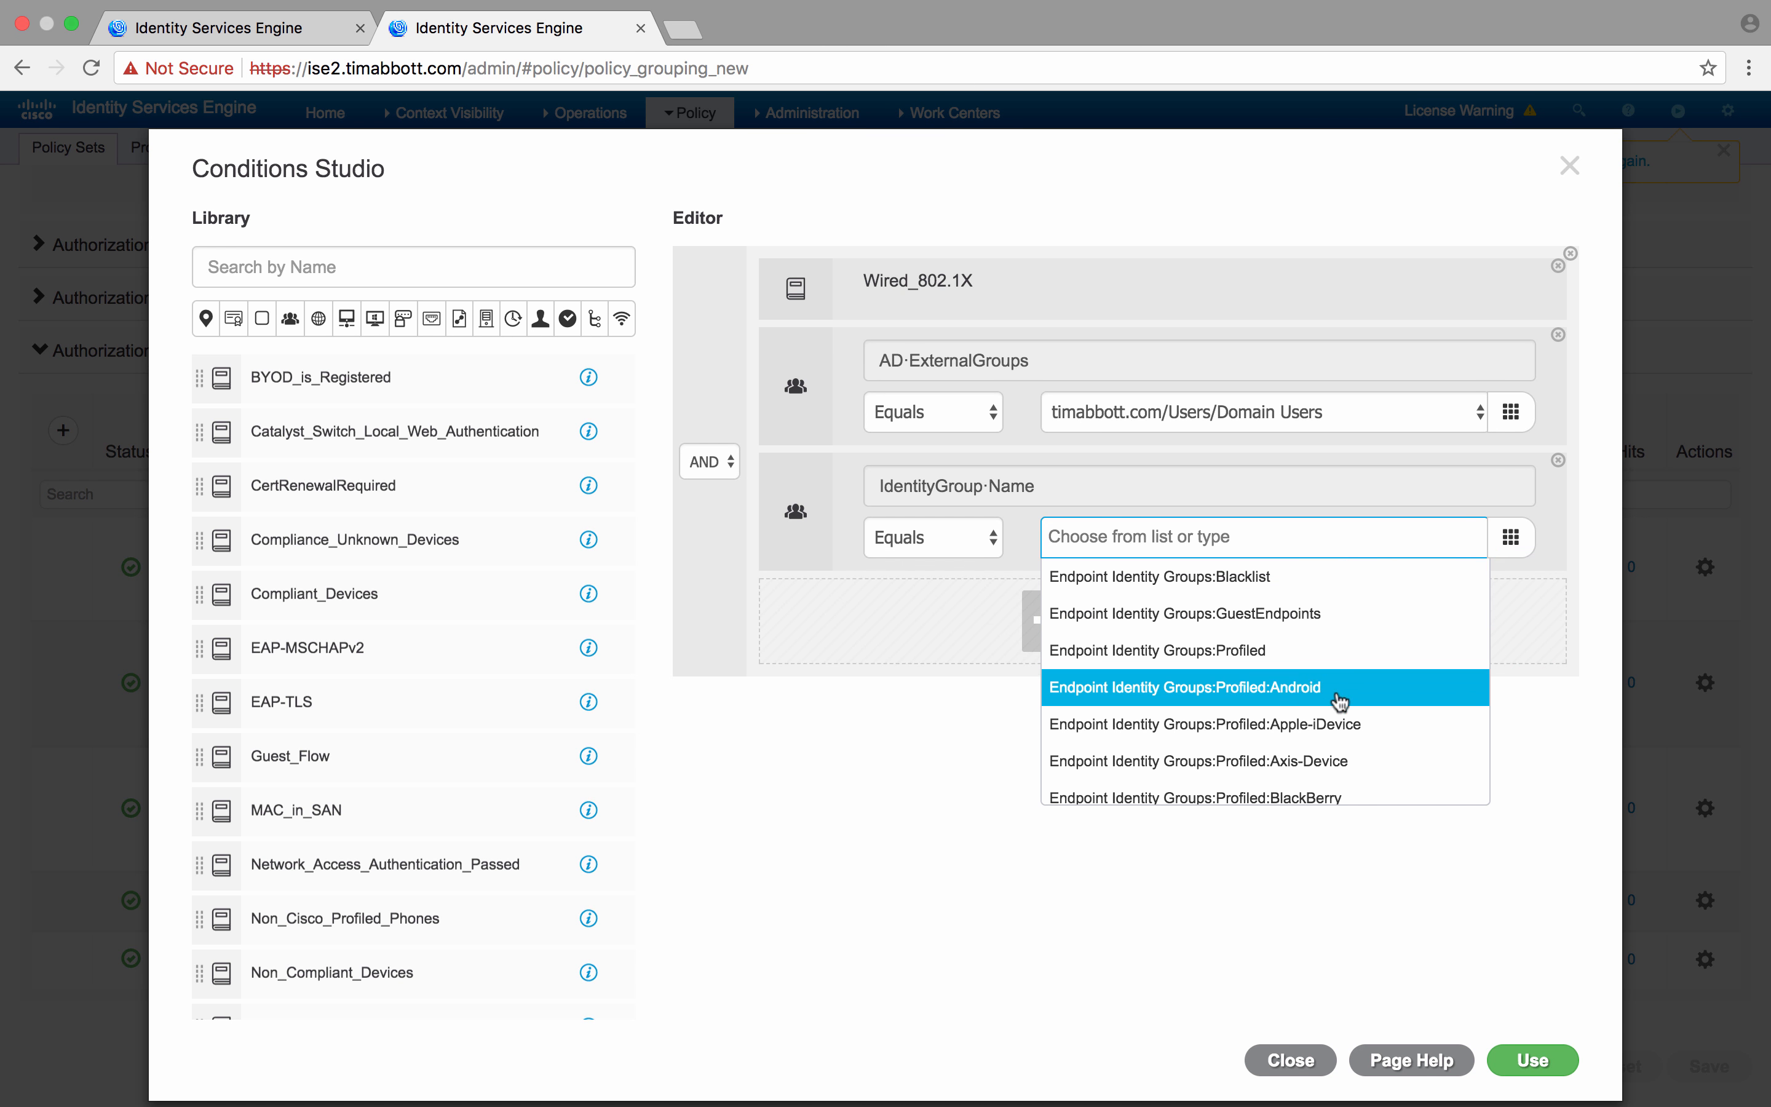
scroll(1341, 721, down, 5)
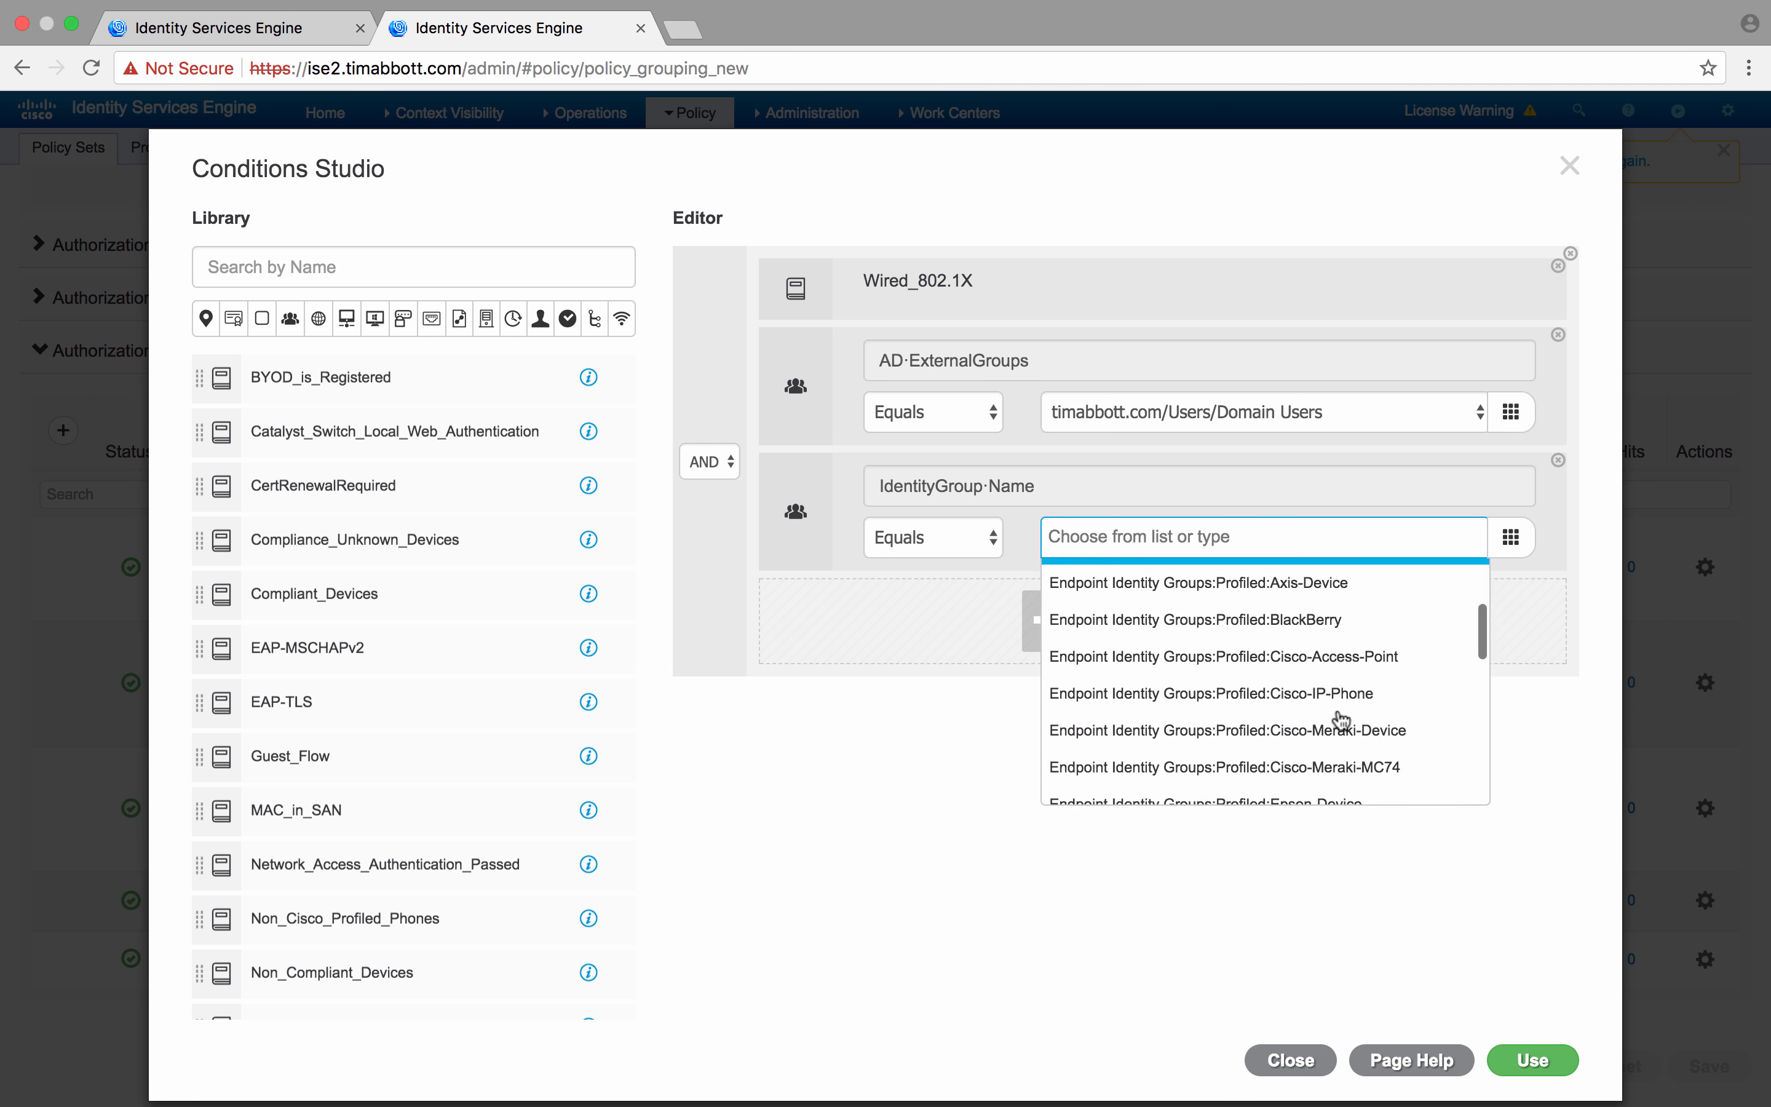
scroll(1340, 714, up, 4)
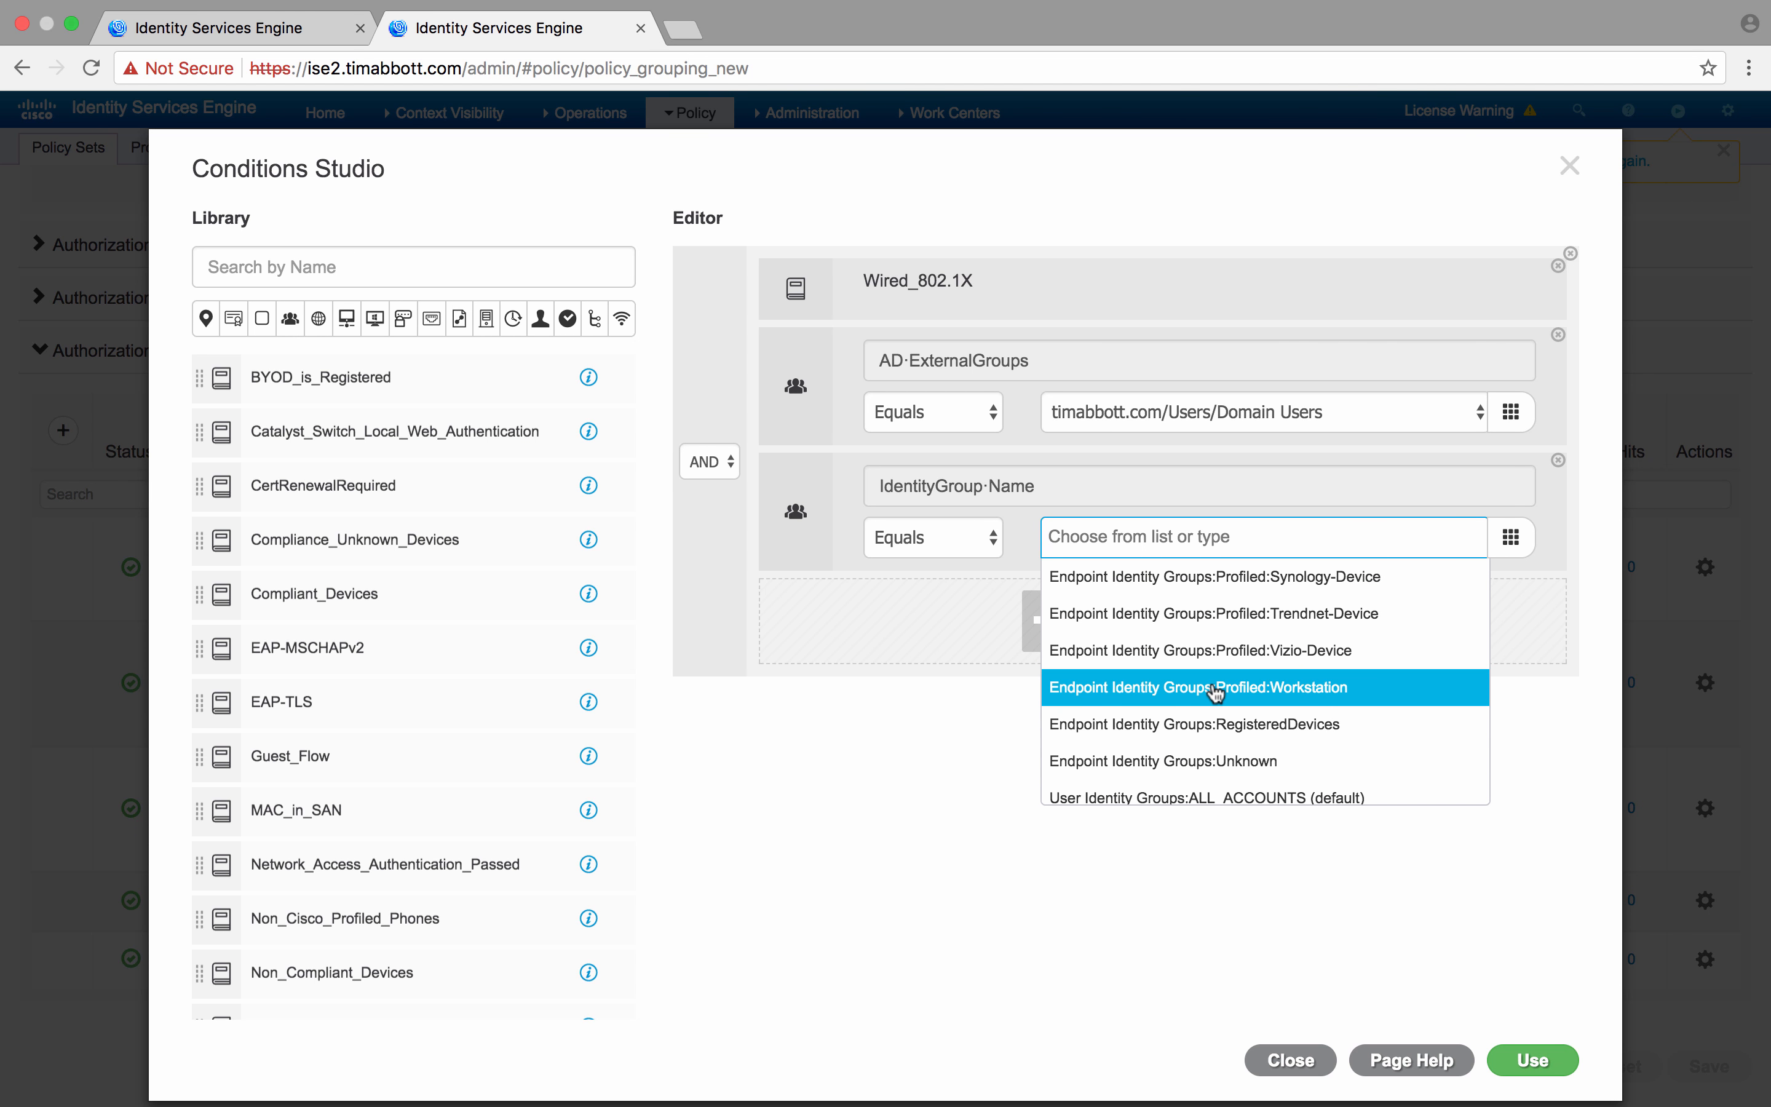
click(1219, 697)
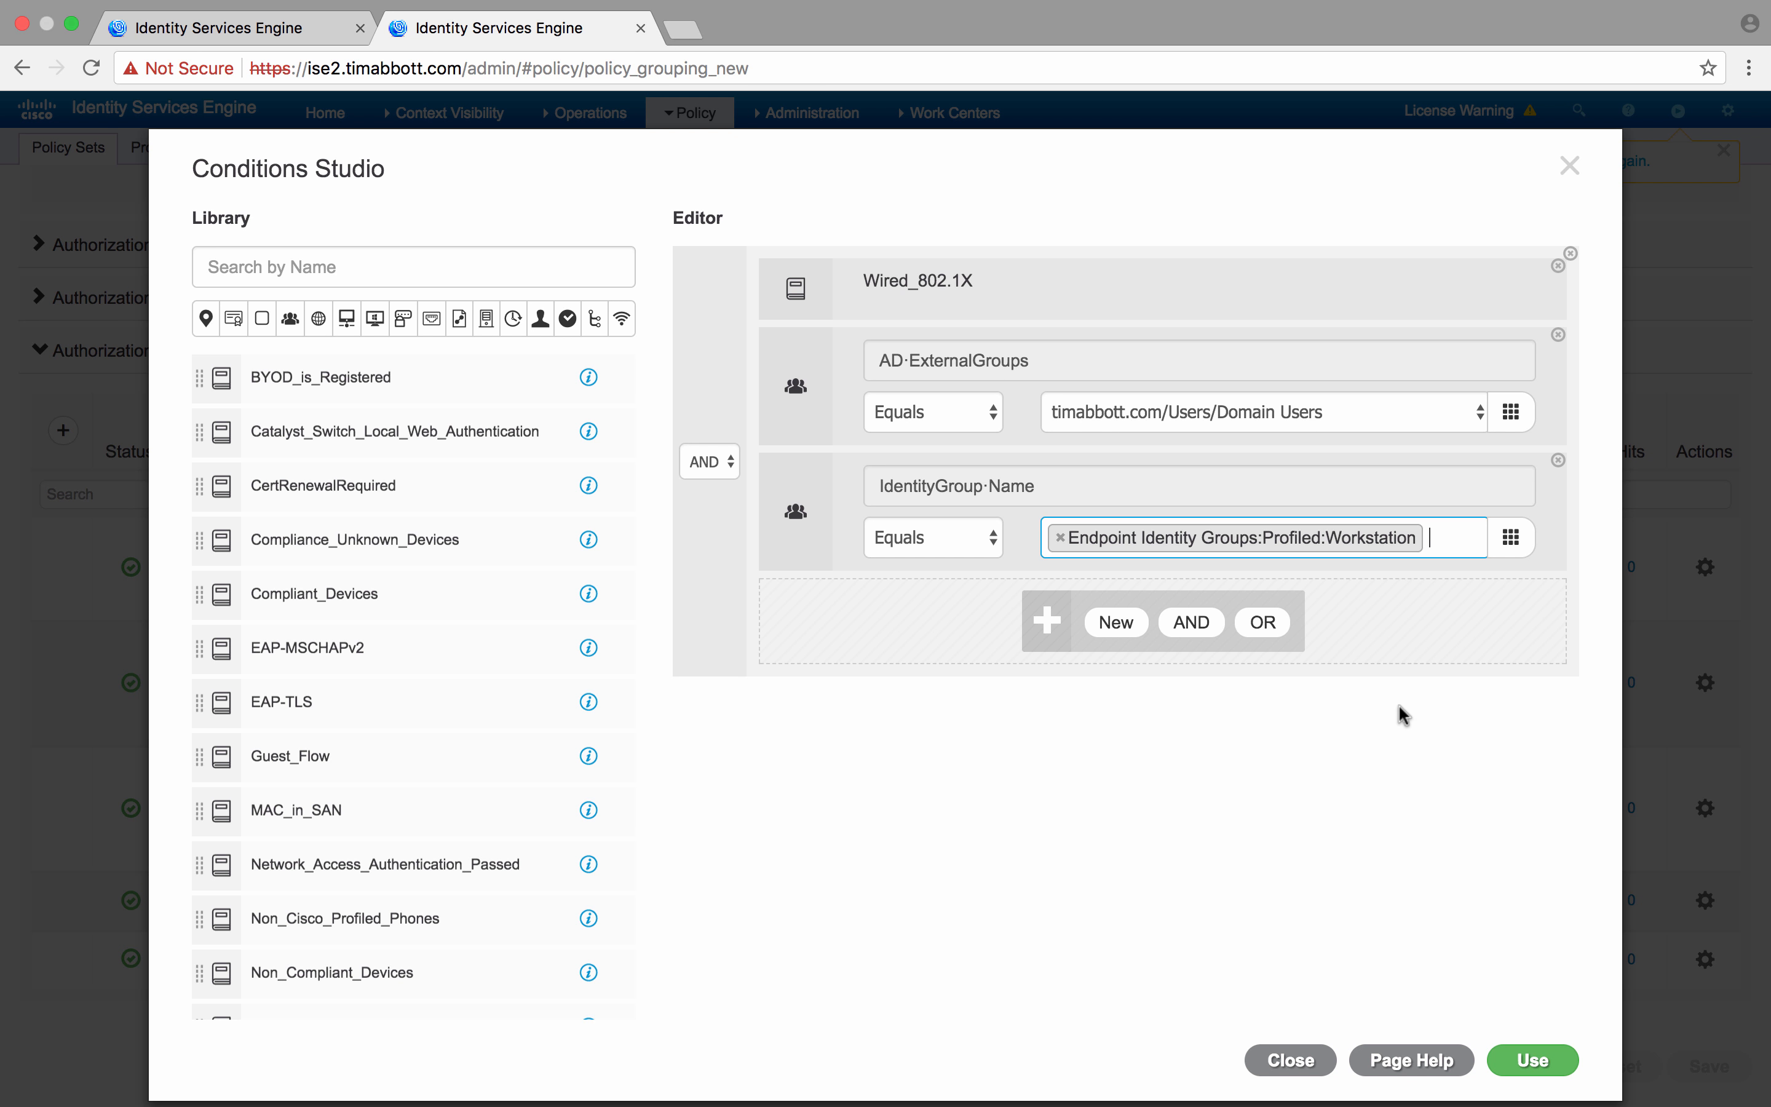
mouse_move(1378, 615)
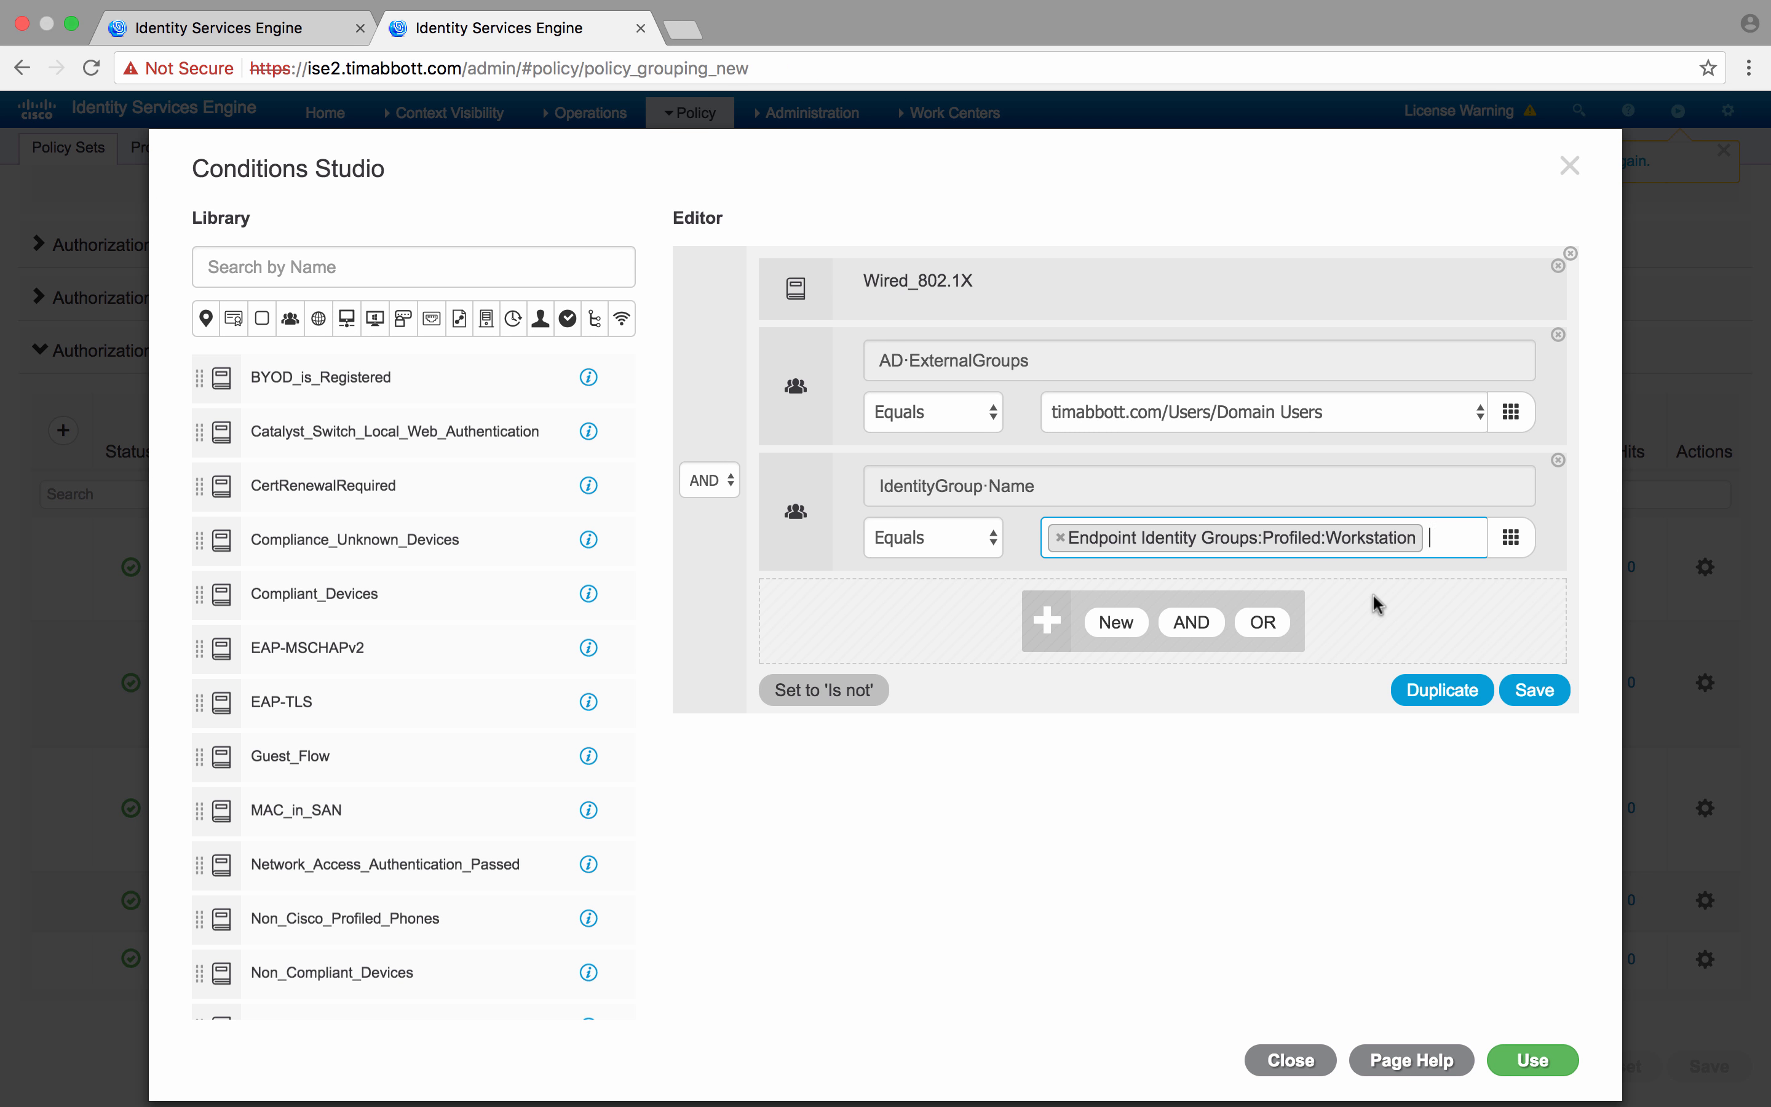
Save the combined conditions as a new library condition named "Domain User and wrkstation" and use it in the Wired Dot1X rule
click(1537, 691)
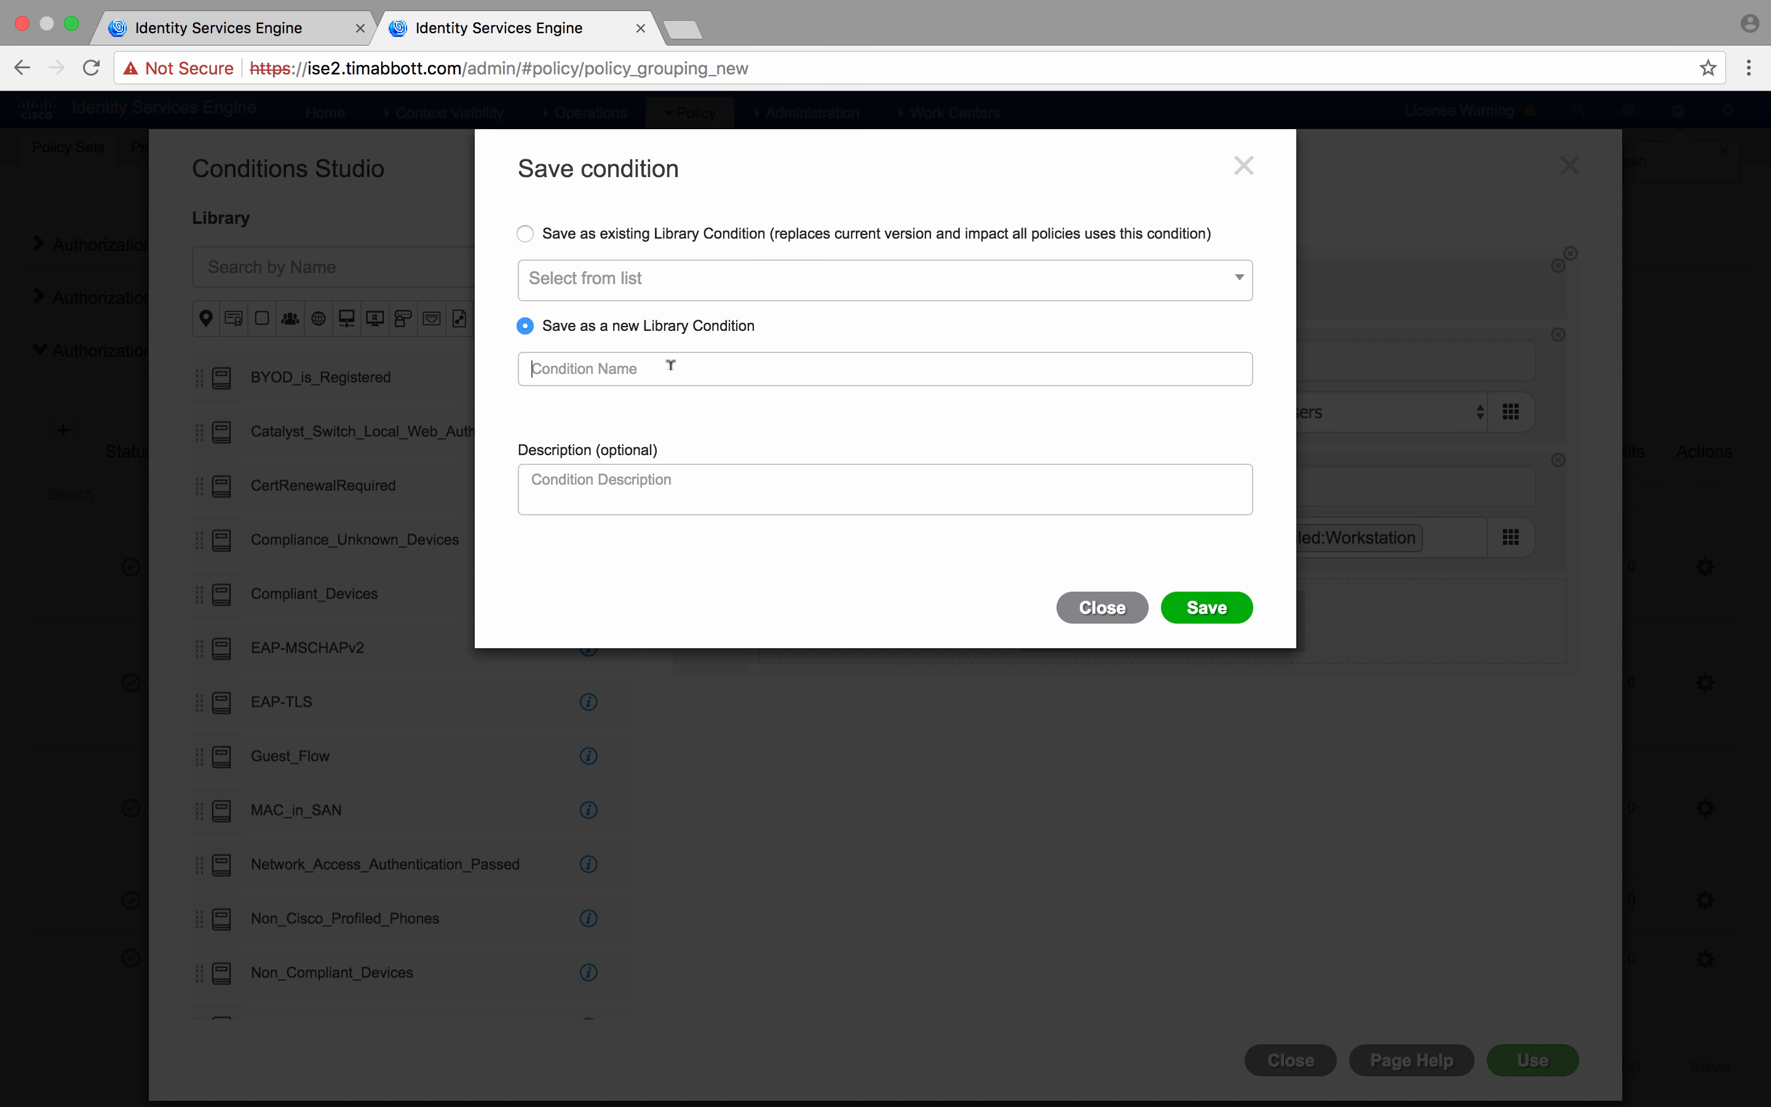
text(Domain Wo)
key(BackSpace)
key(BackSpace)
key(BackSpace)
text(User and wrkstation)
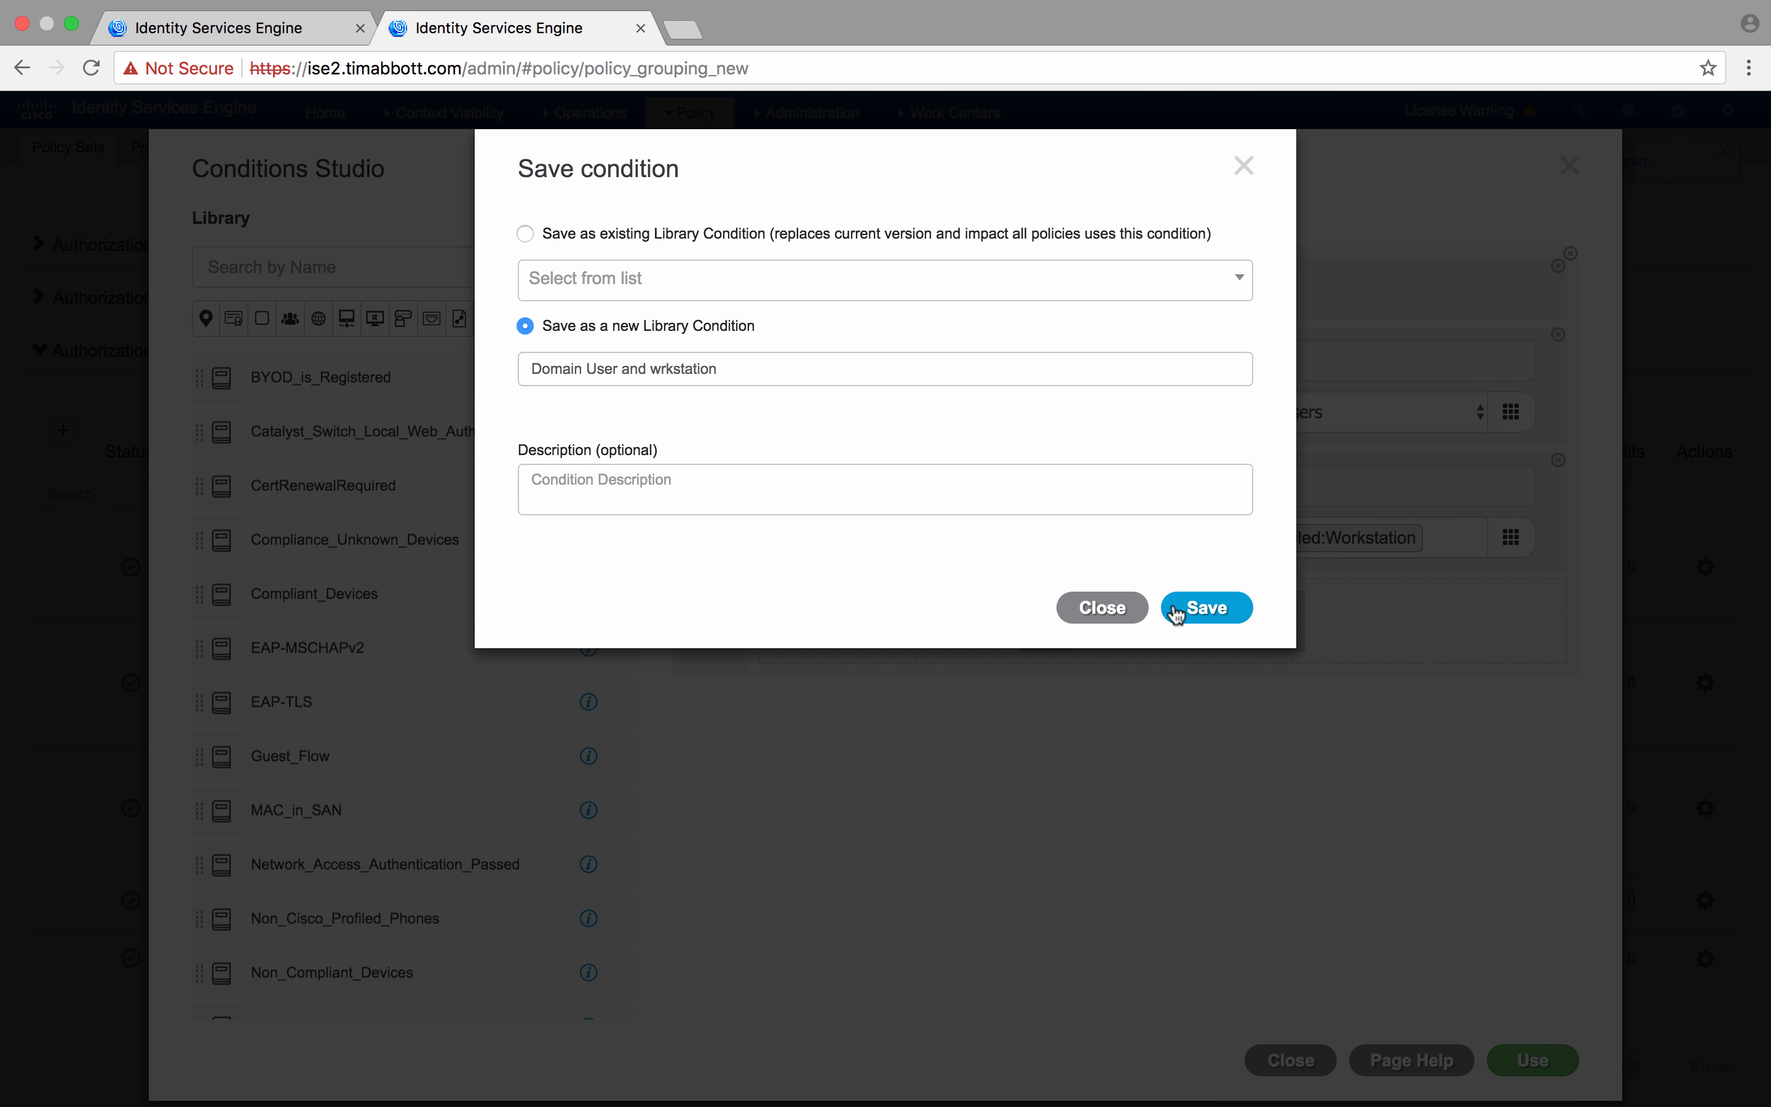
click(1174, 614)
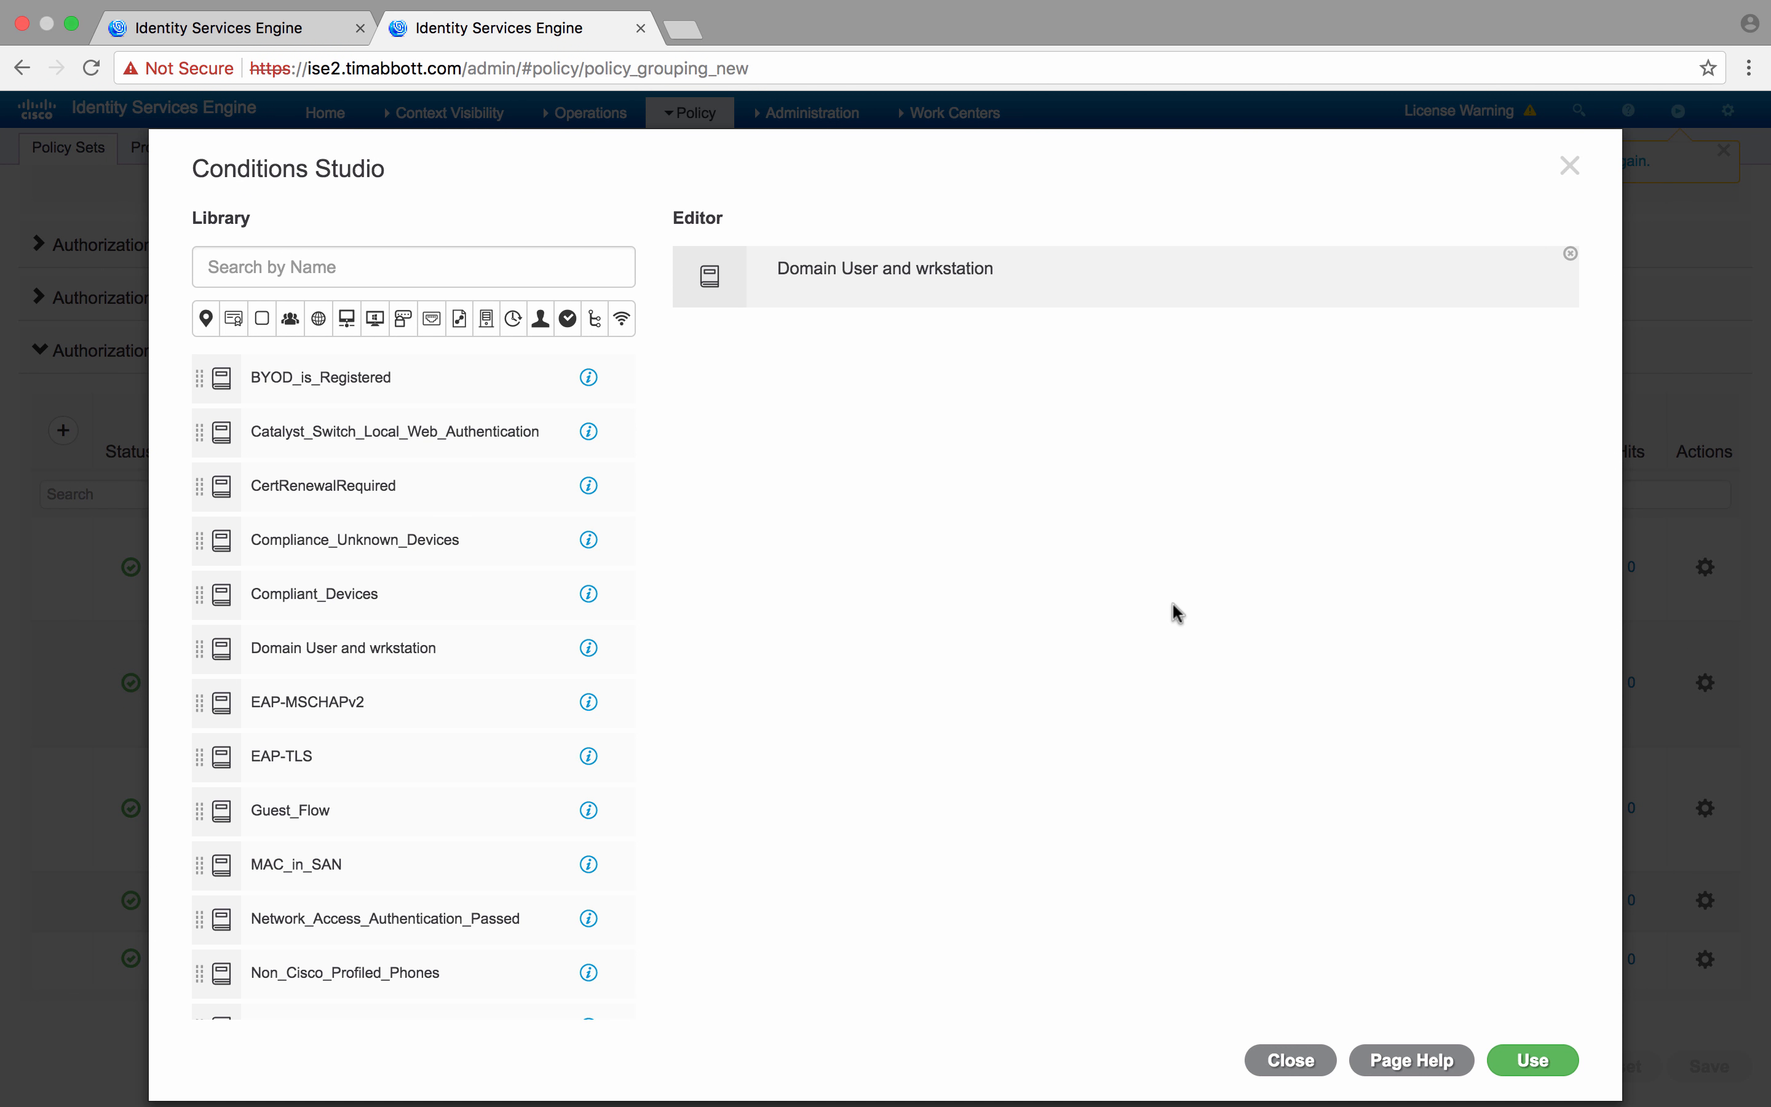
mouse_move(878, 286)
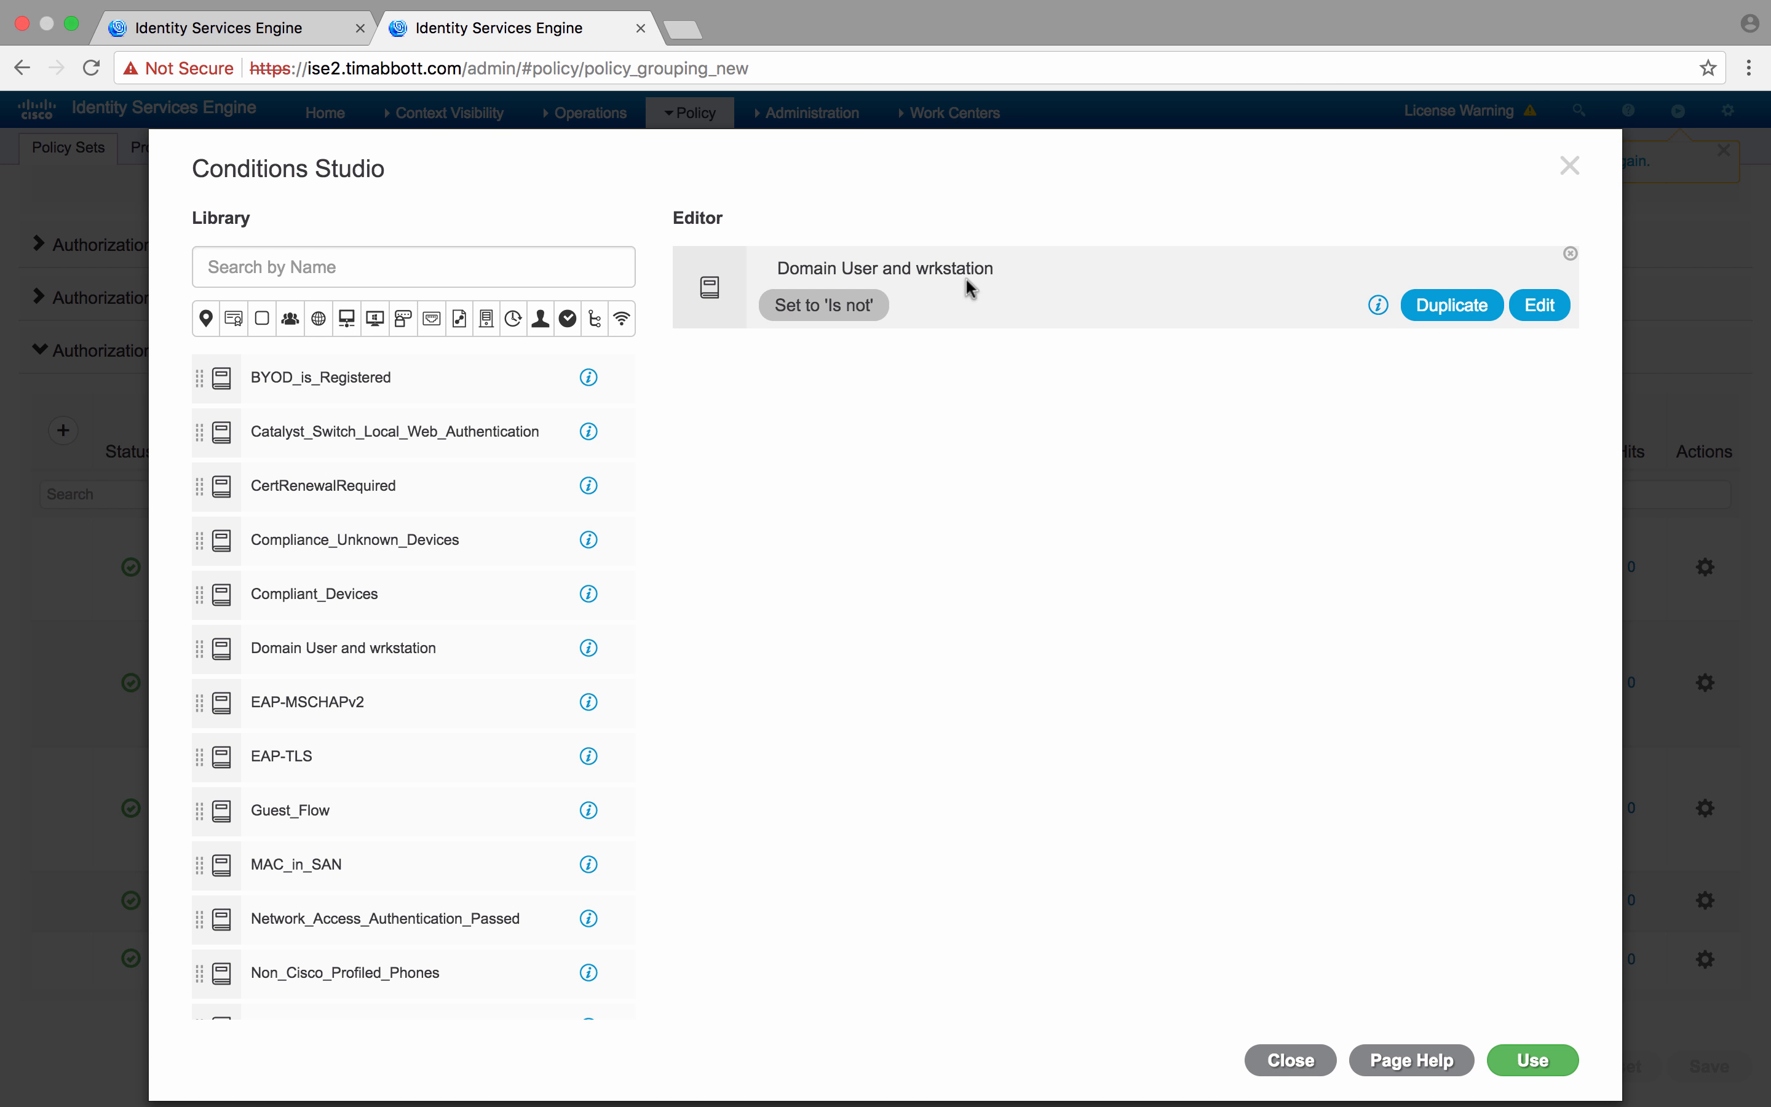
click(1533, 1063)
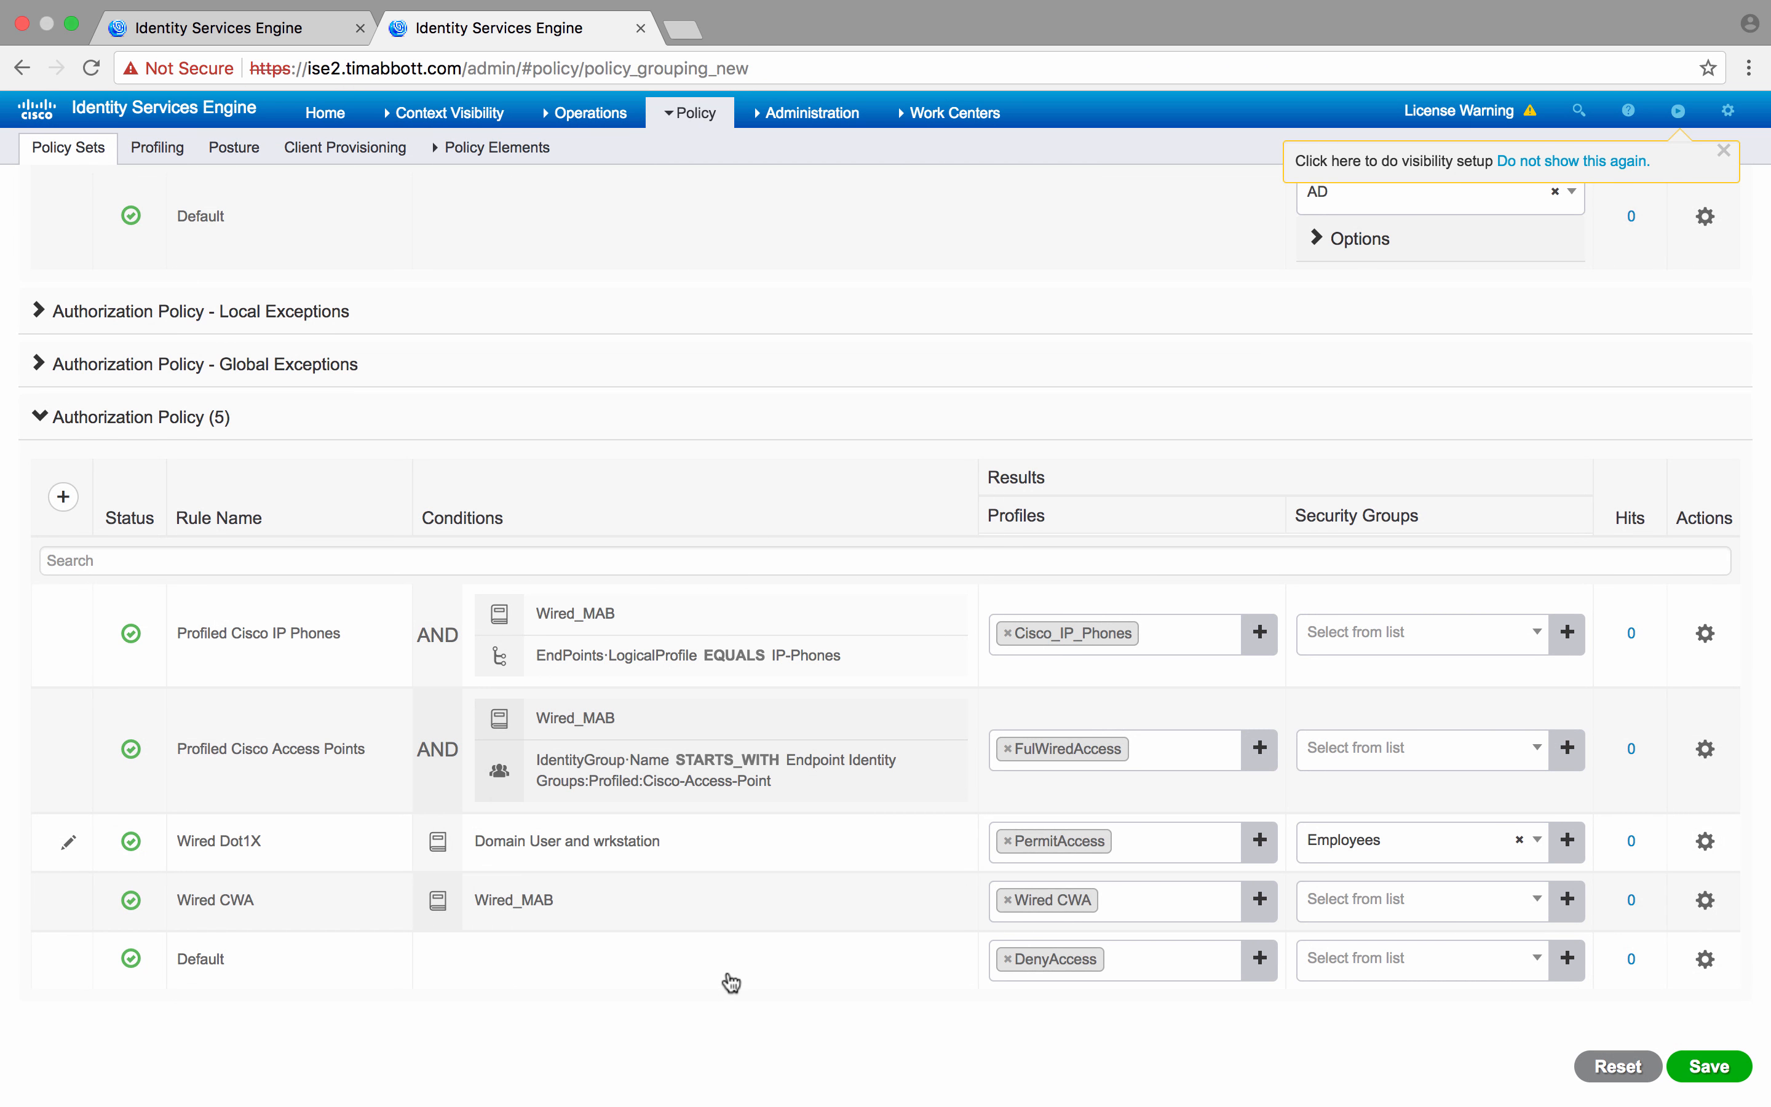